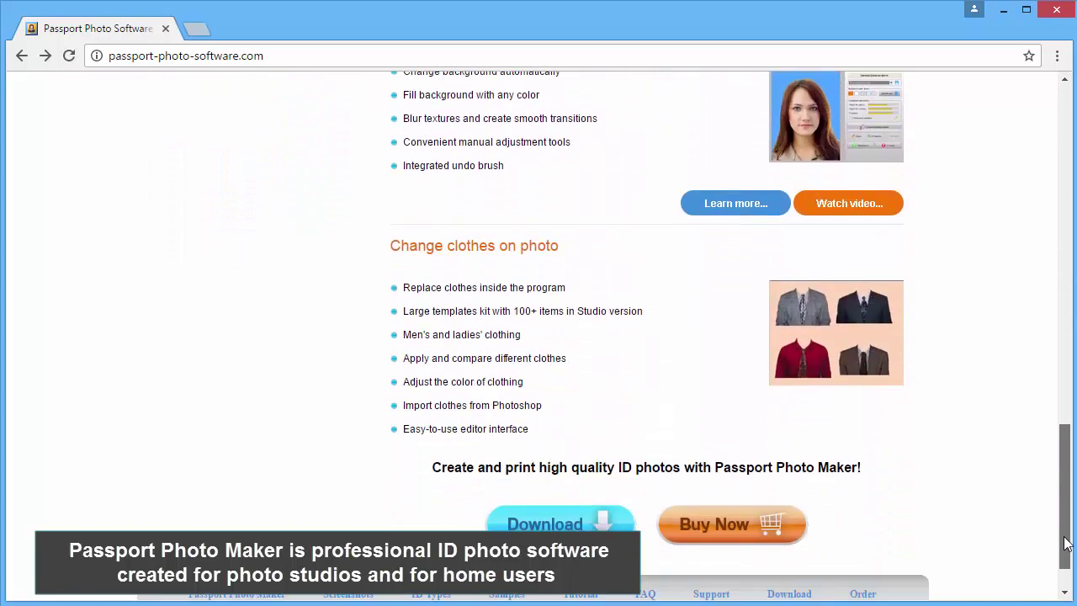
Open the Samples page from the website footer and scroll through the ID photo samples.
left_click(511, 541)
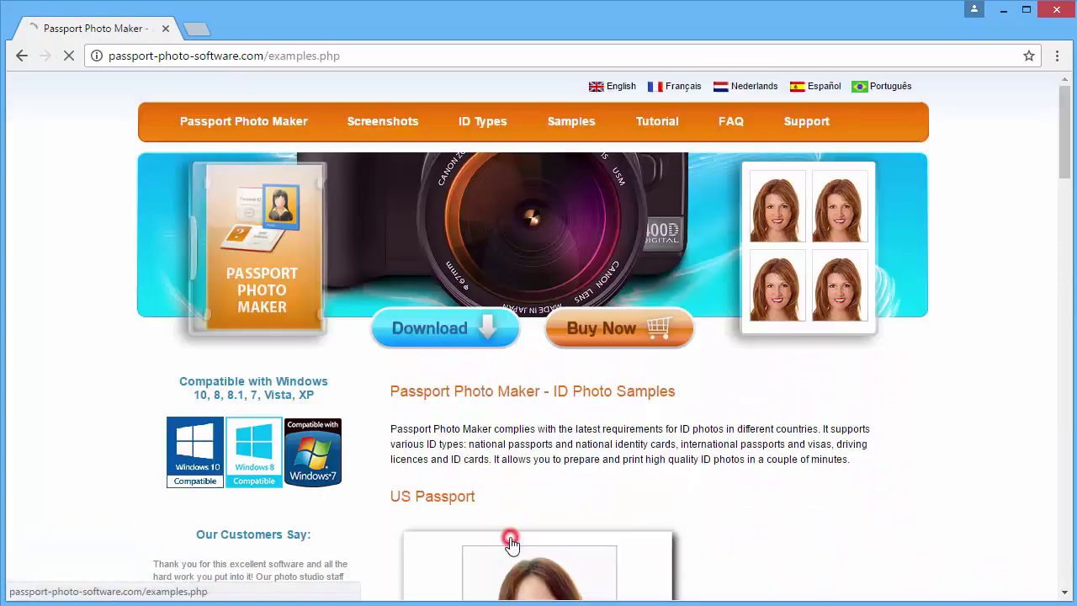
left_click_drag(1065, 163, 1065, 543)
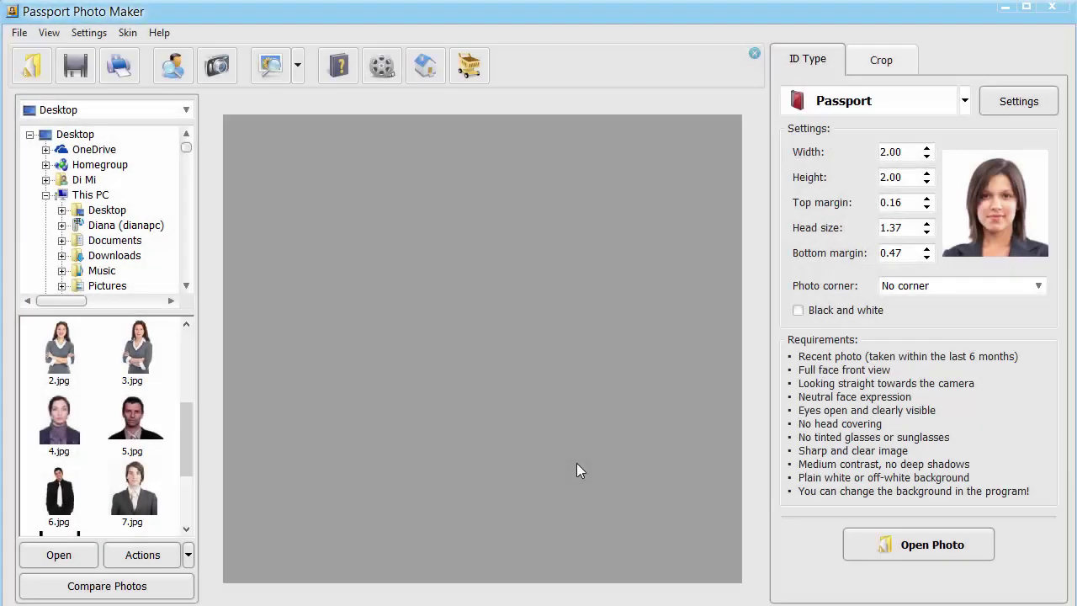
Load the man's photo 5.jpg and set its ID type to Schengen Visa.
left_click(112, 423)
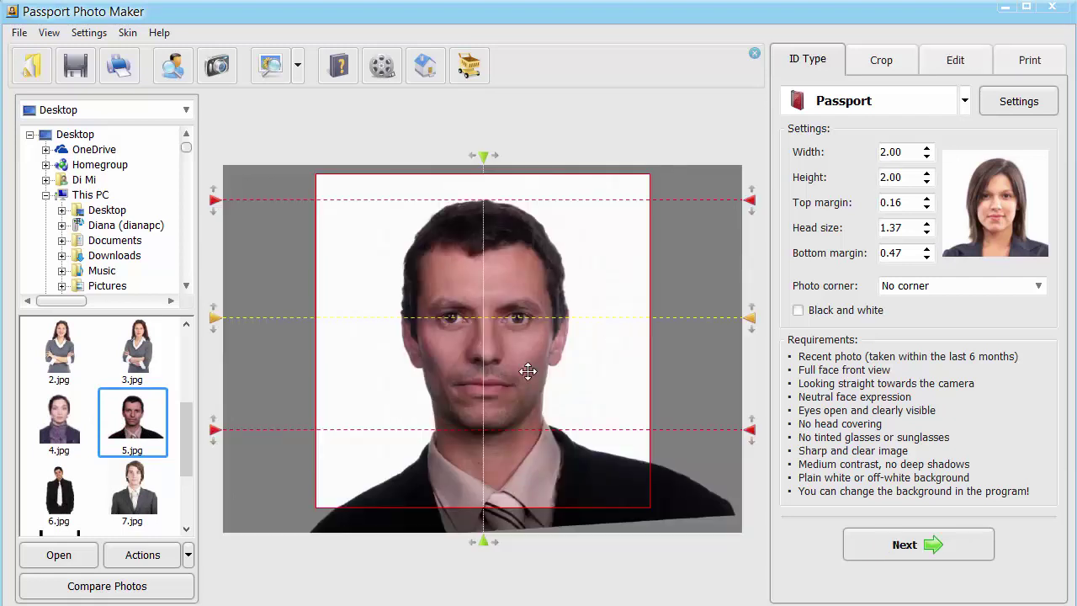
left_click(965, 103)
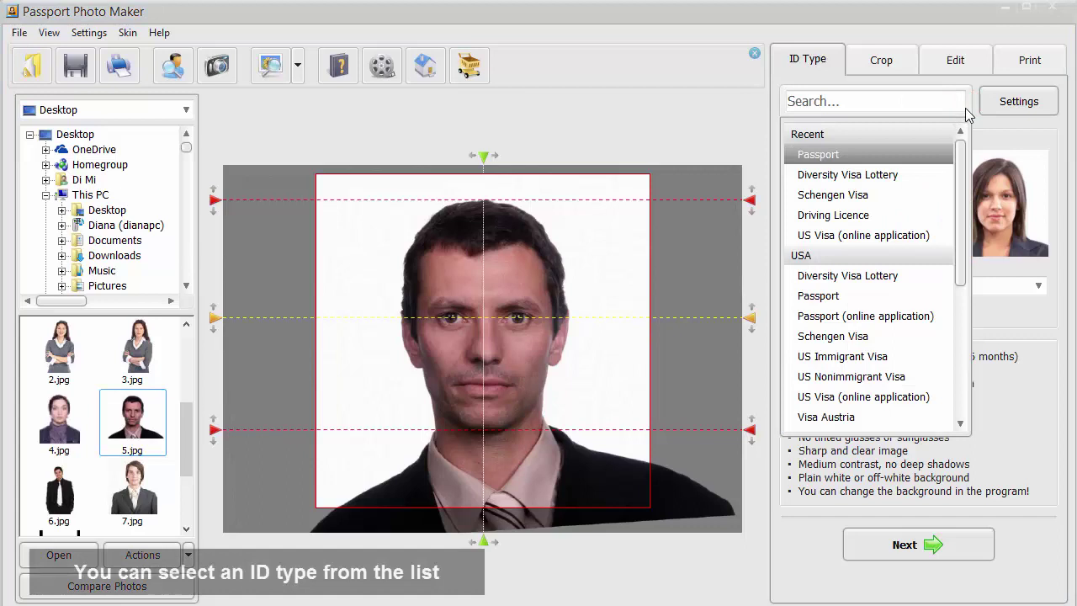
left_click_drag(959, 164, 964, 209)
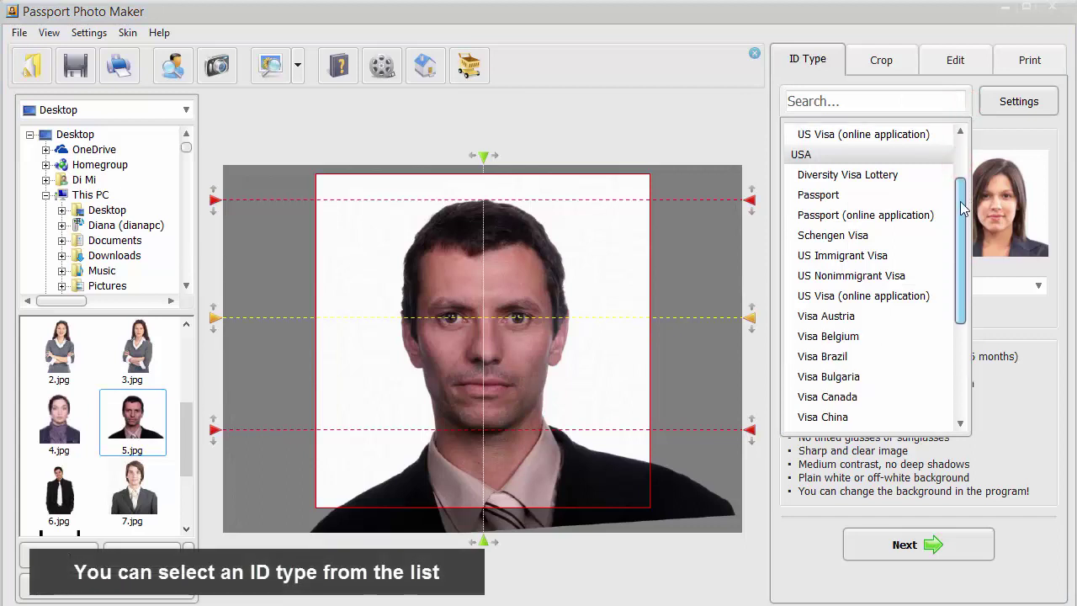
left_click(910, 236)
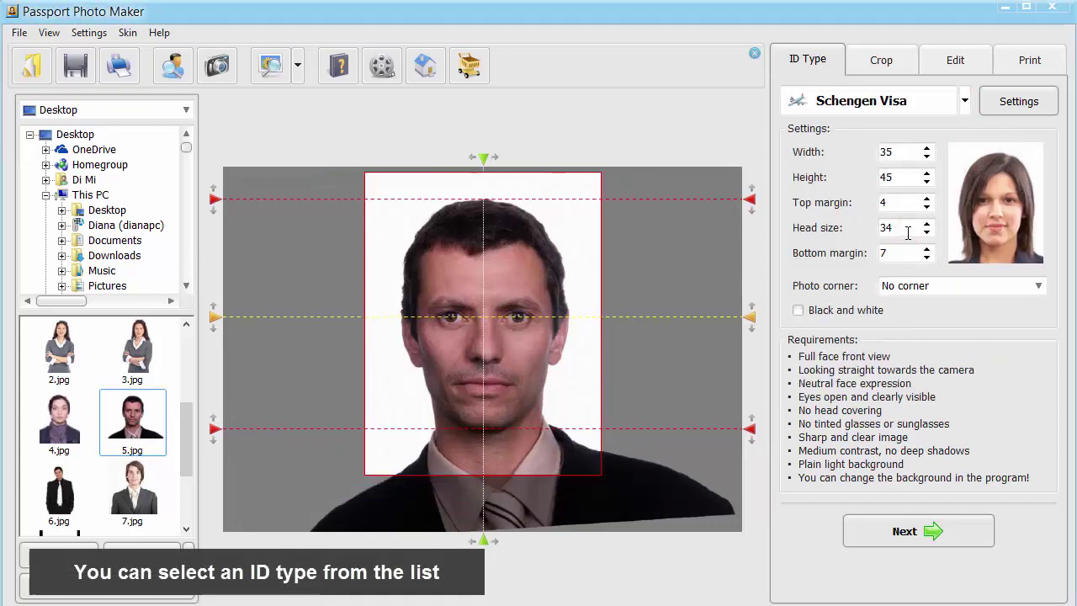
Advance the Schengen Visa photo through cropping and editing to the Print stage.
left_click(972, 530)
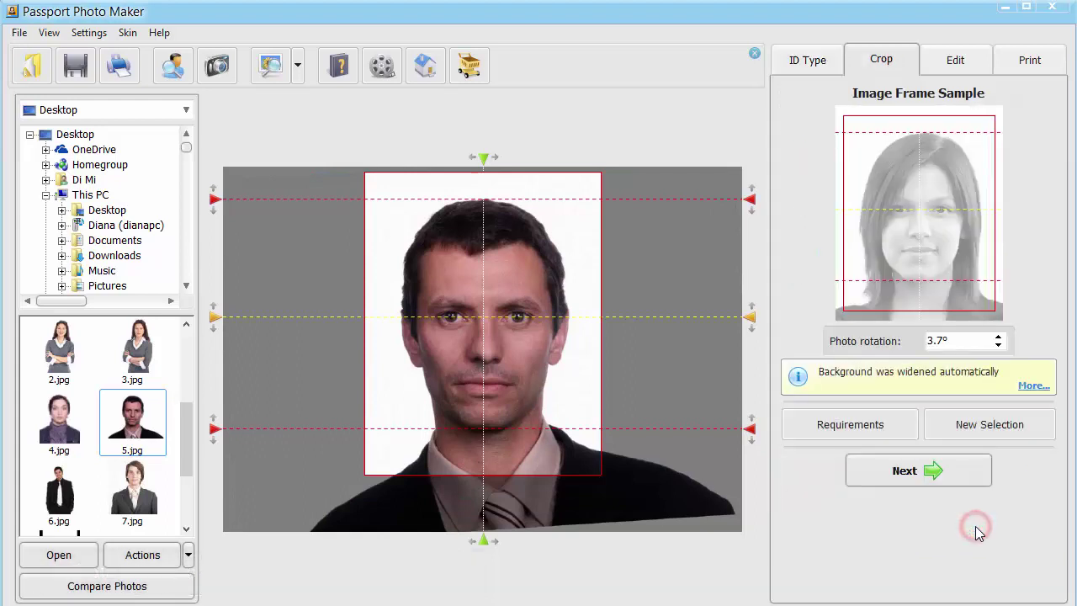
left_click(966, 469)
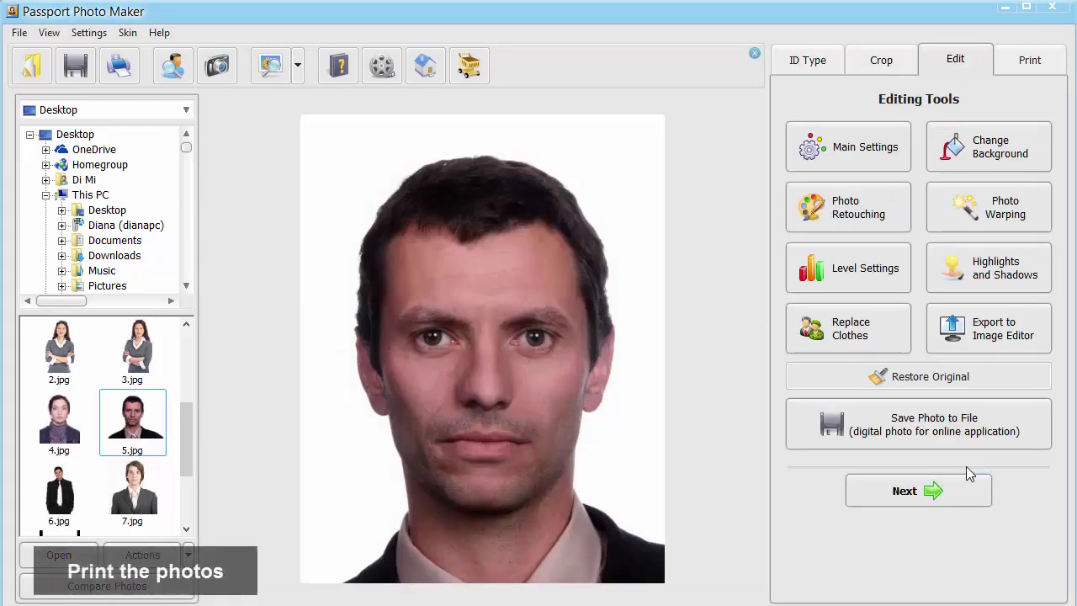
left_click(919, 492)
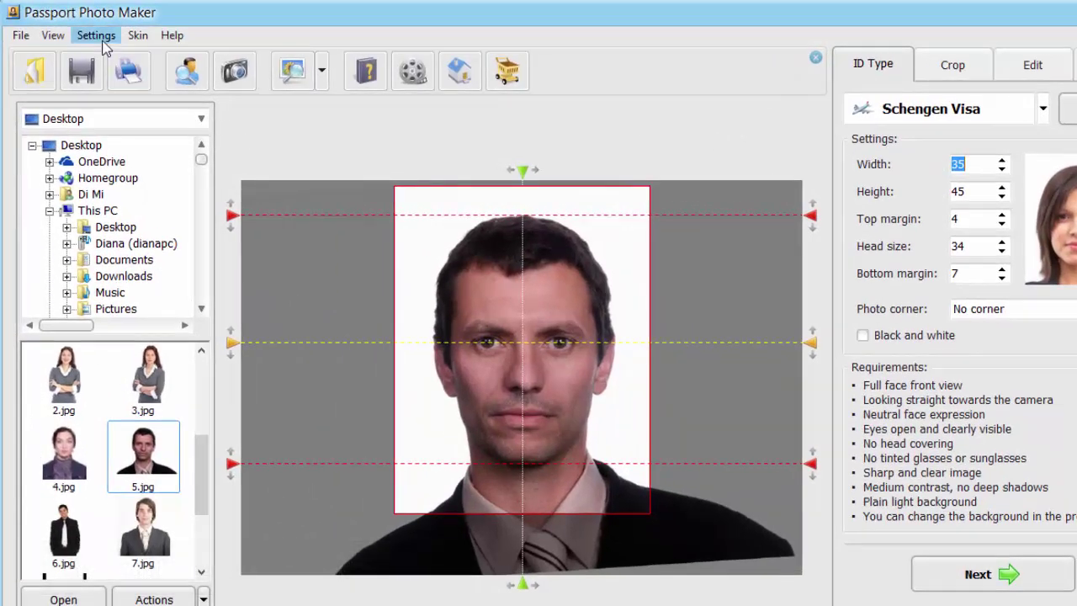
Uncheck Automatic facial features detection in Main Settings and save the change.
left_click(96, 35)
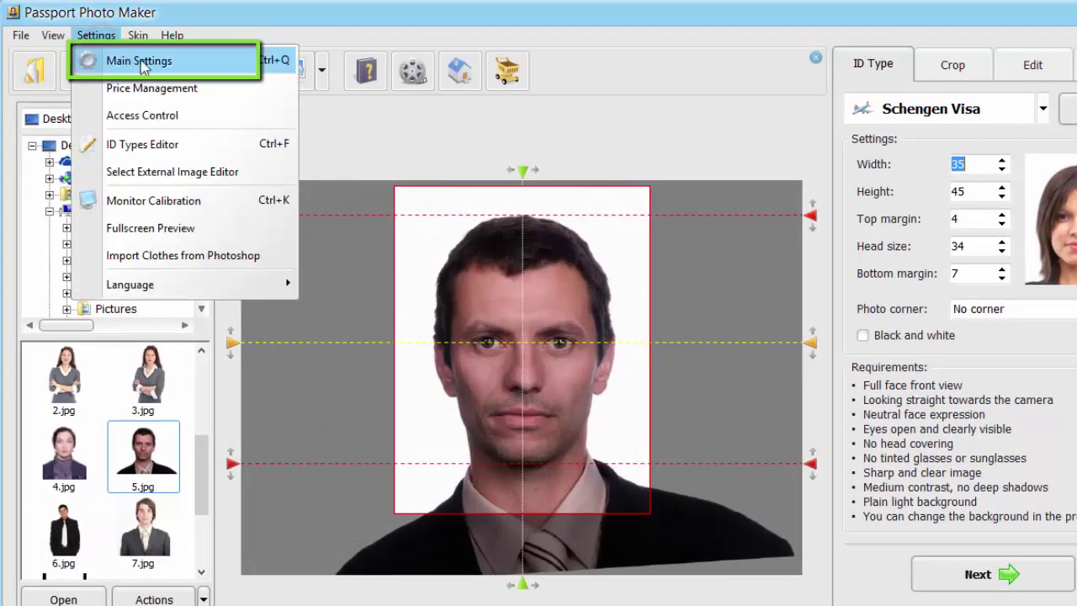
left_click(194, 62)
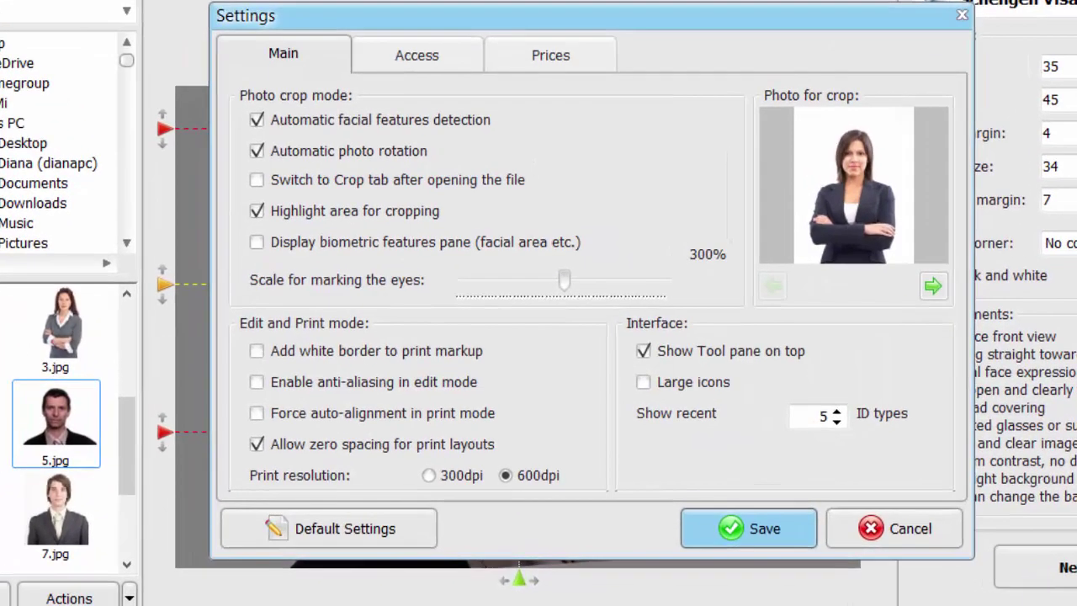
left_click(255, 120)
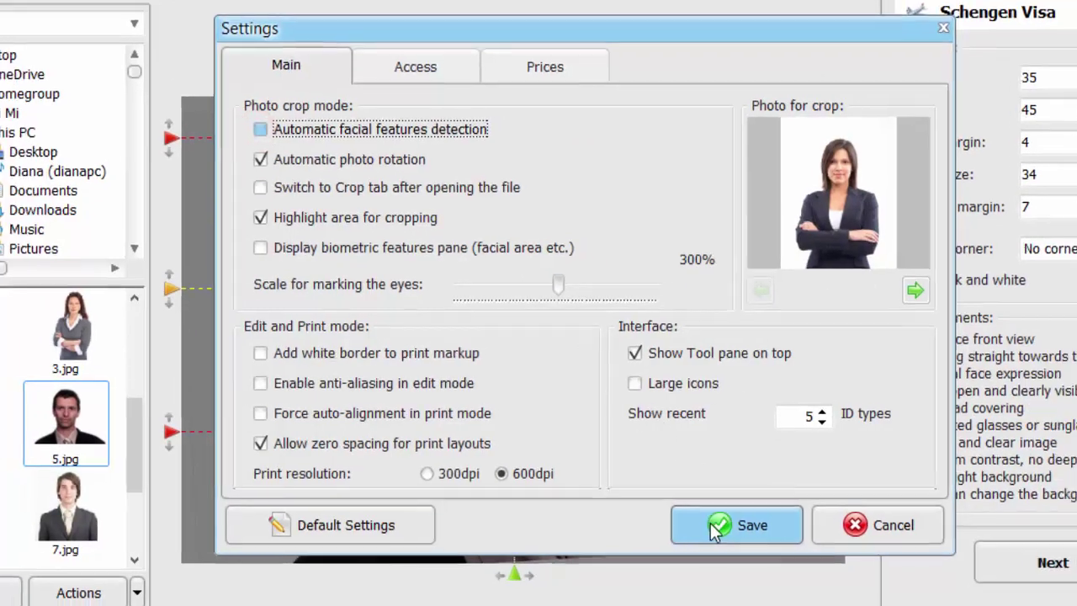
left_click(712, 525)
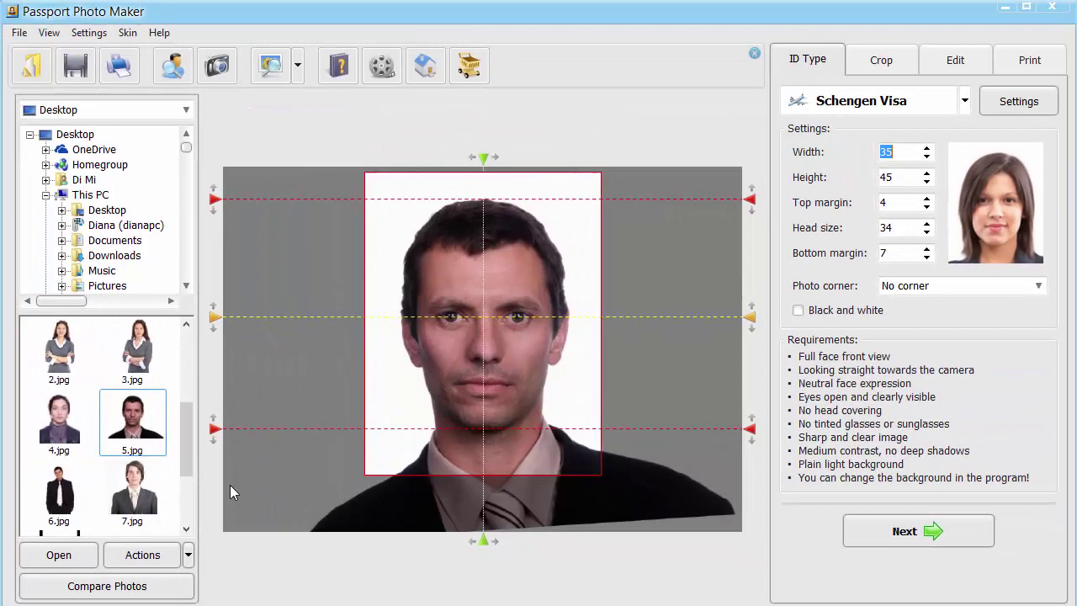
left_click_drag(188, 468, 188, 514)
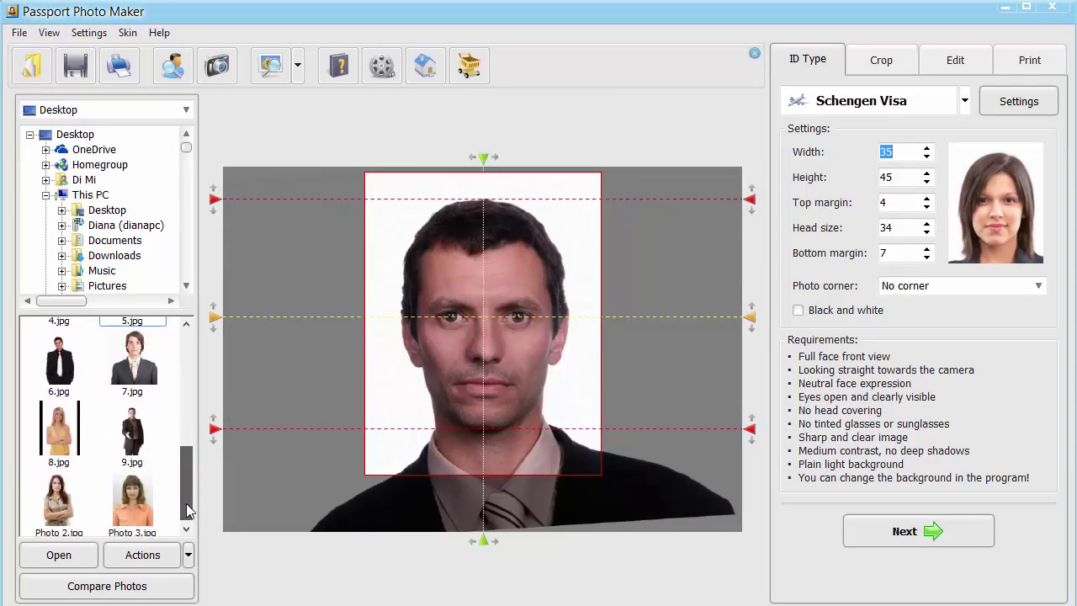
Open the woman's Photo 2.jpg, keeping the man's edits, and choose the Passport ID type.
double_click(63, 515)
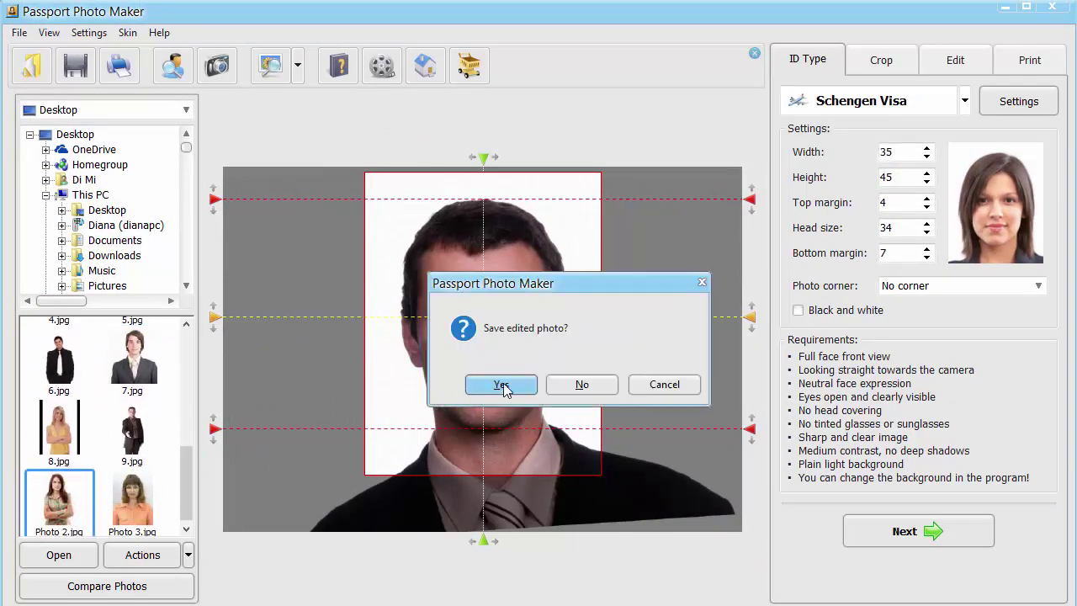
left_click(577, 384)
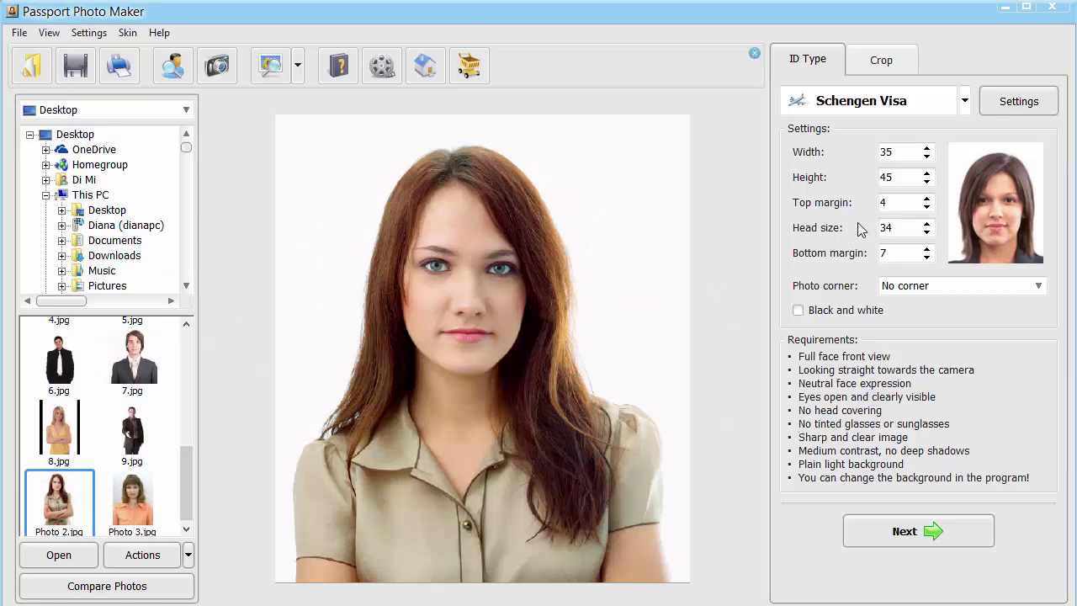
left_click(963, 103)
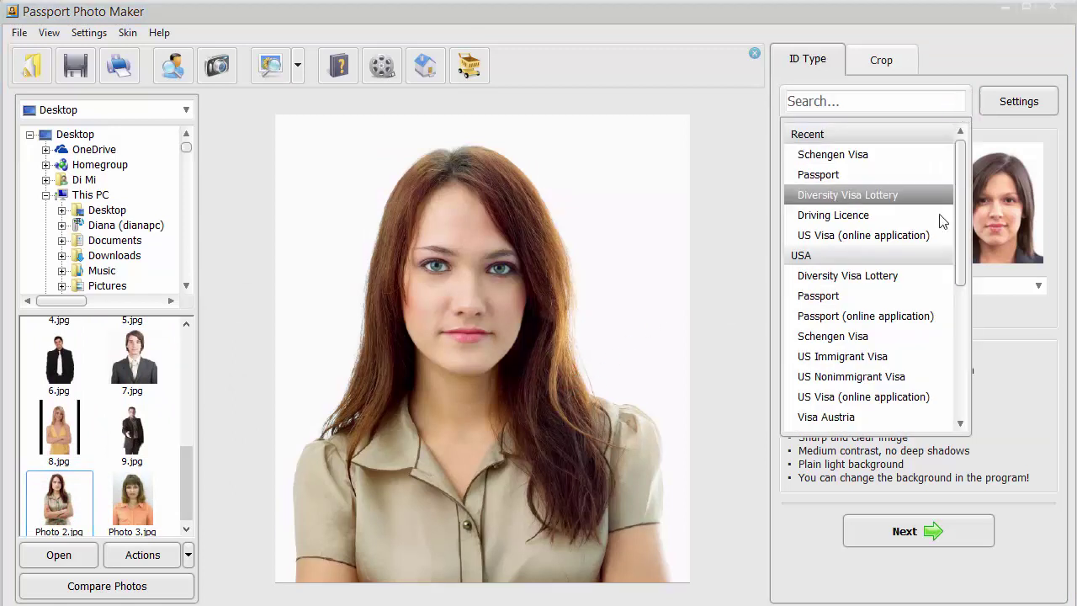
left_click(926, 294)
Select the United Kingdom Passport (35×45 mm) in the ID types editor and apply it.
left_click(998, 102)
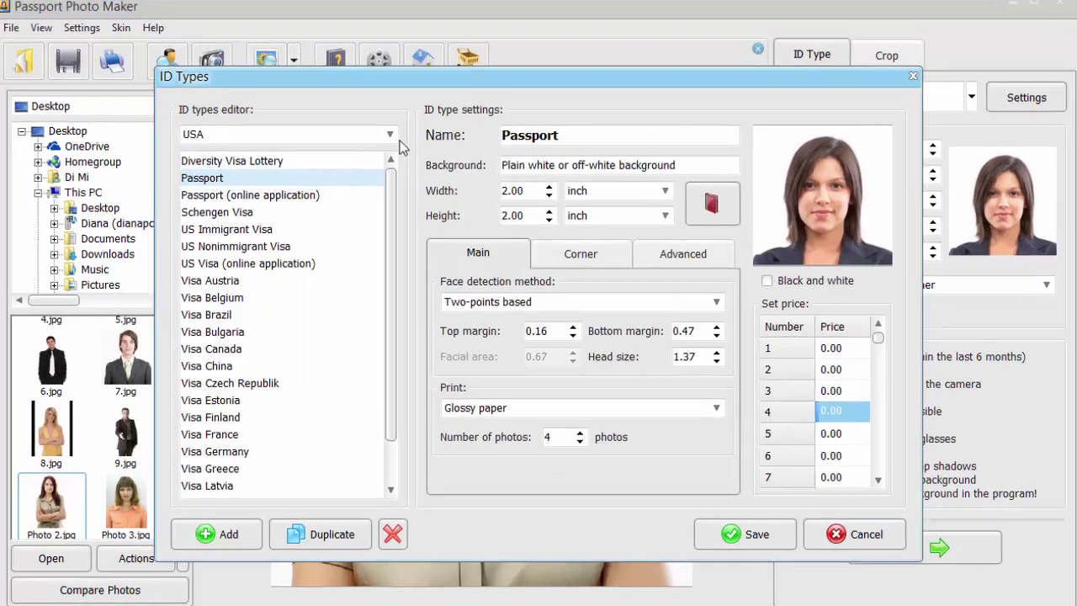
left_click(392, 137)
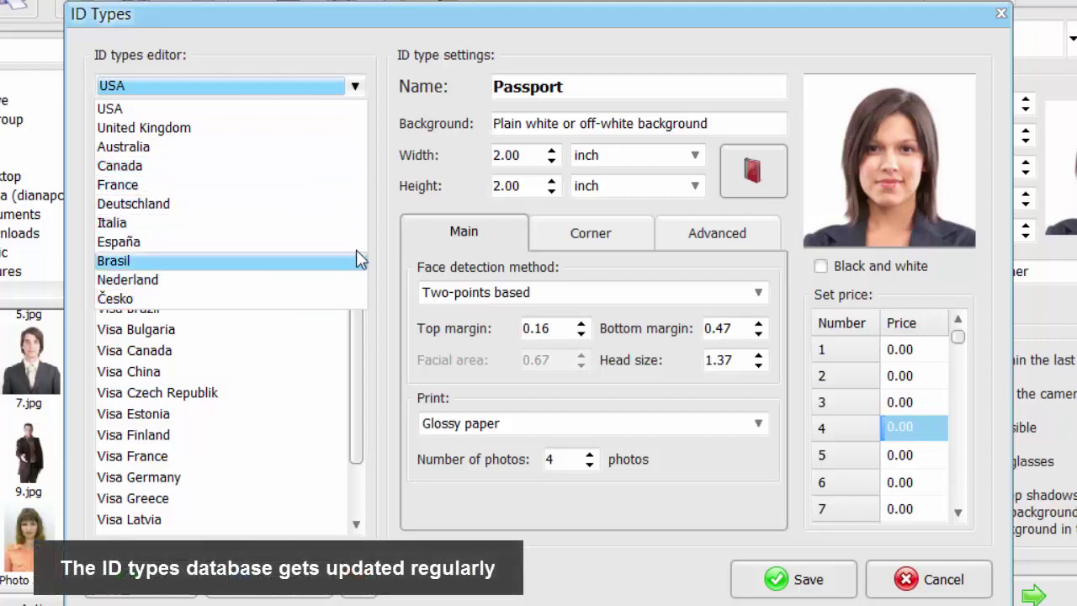
left_click(320, 128)
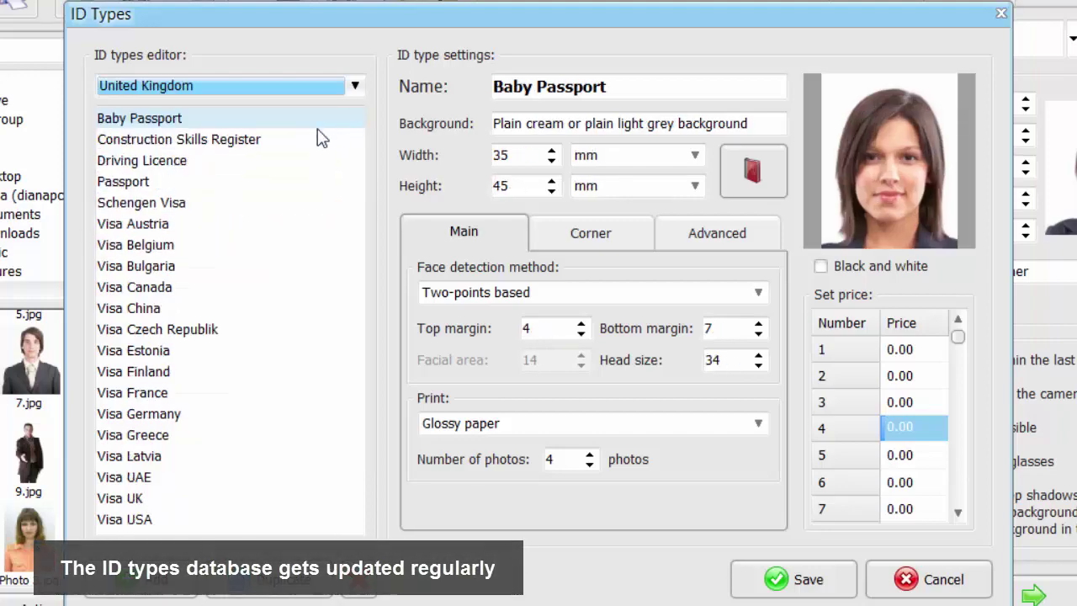
left_click(149, 181)
left_click(730, 541)
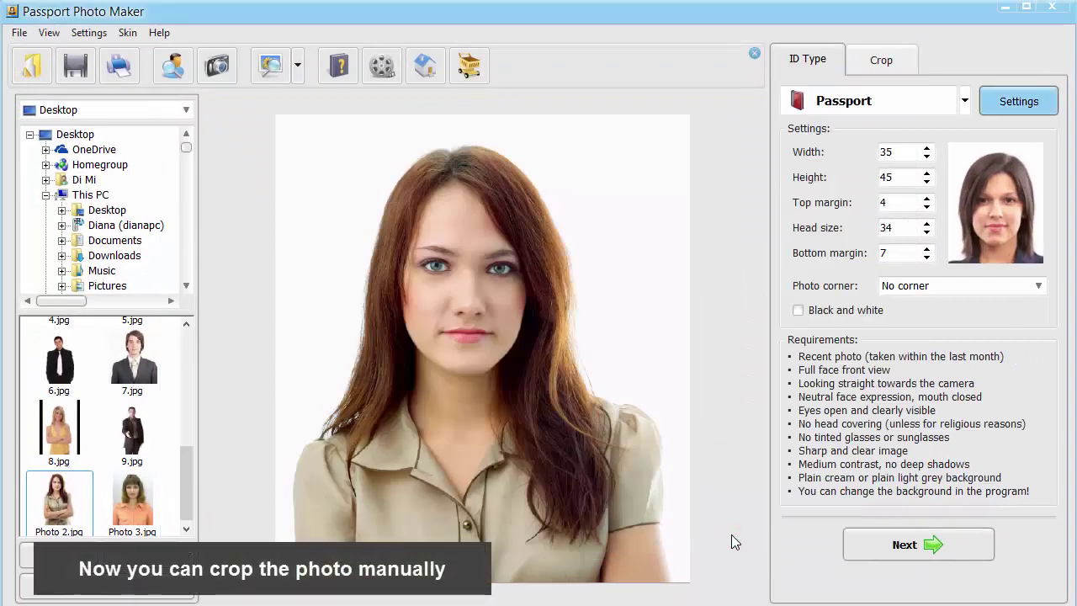
Mark both pupils, the chin bottom and the crown, then set photo rotation to -0.2°.
left_click(865, 548)
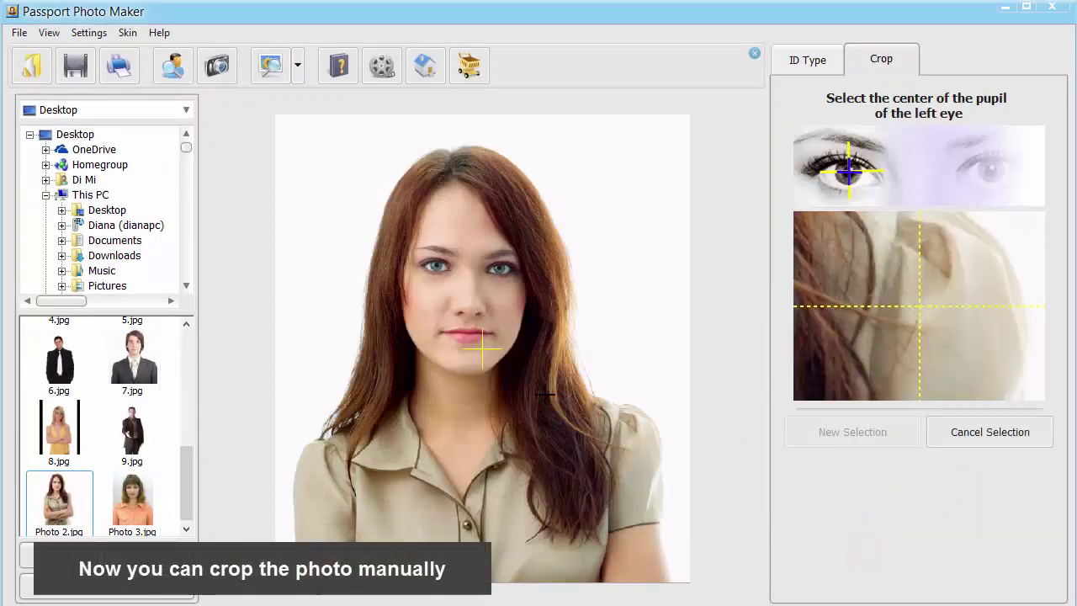
left_click(437, 266)
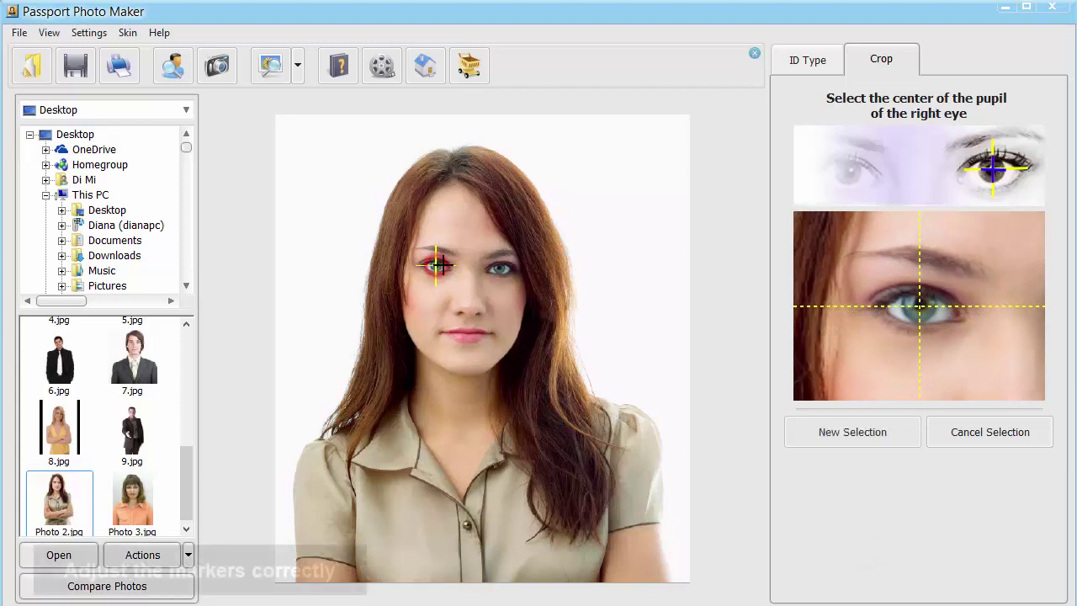
left_click(500, 267)
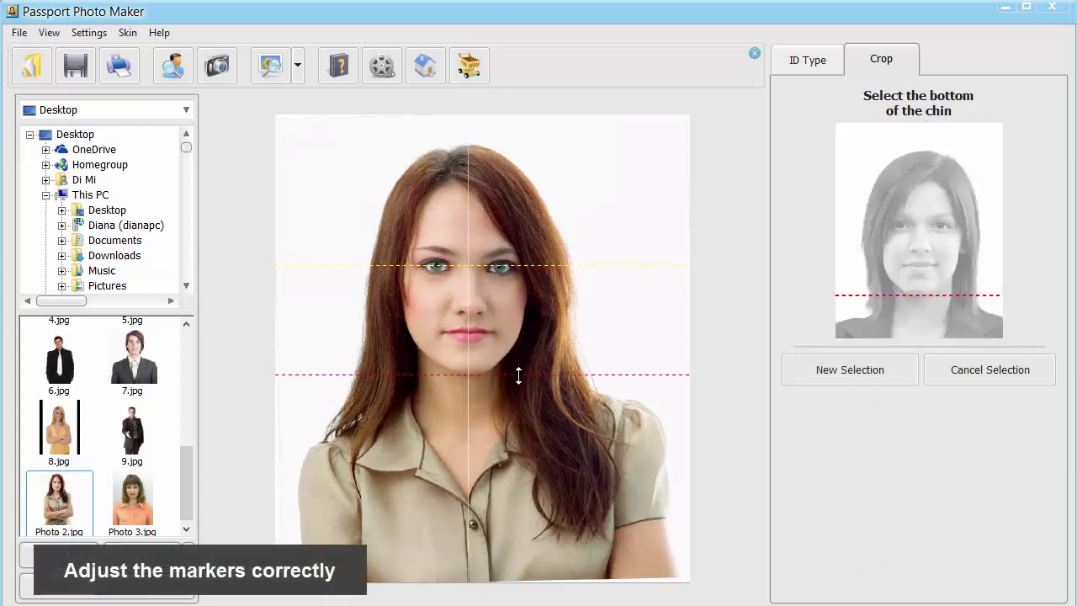
left_click(519, 375)
left_click(530, 145)
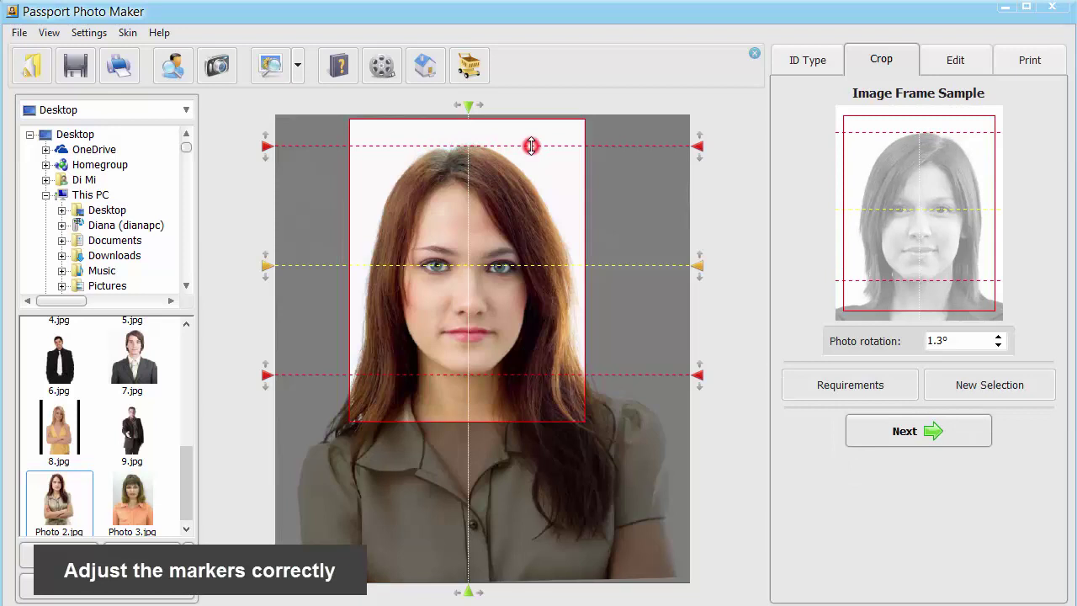
left_click(998, 346)
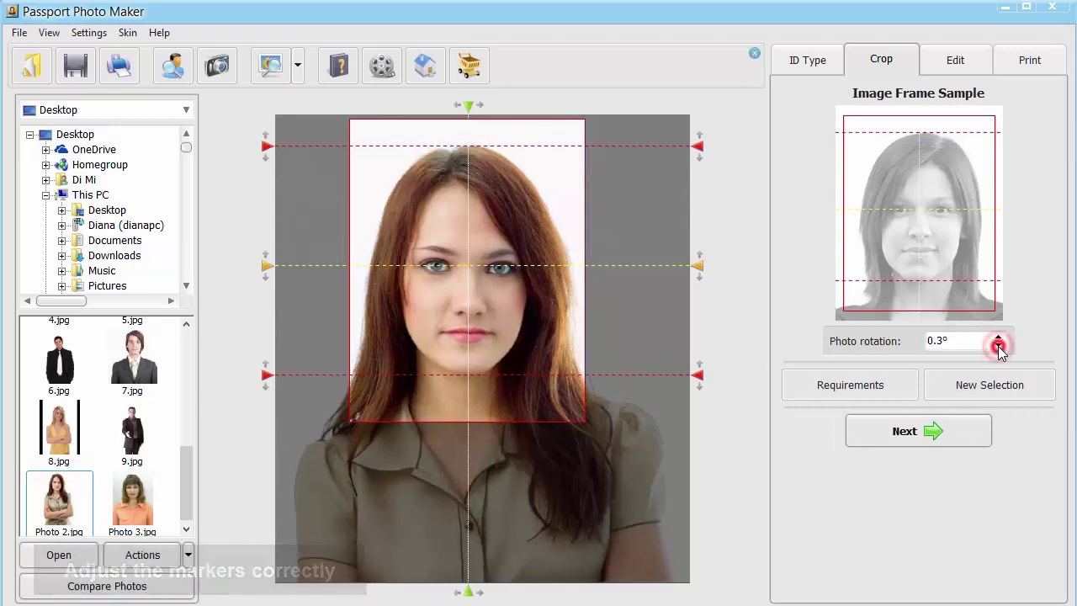
left_click(998, 346)
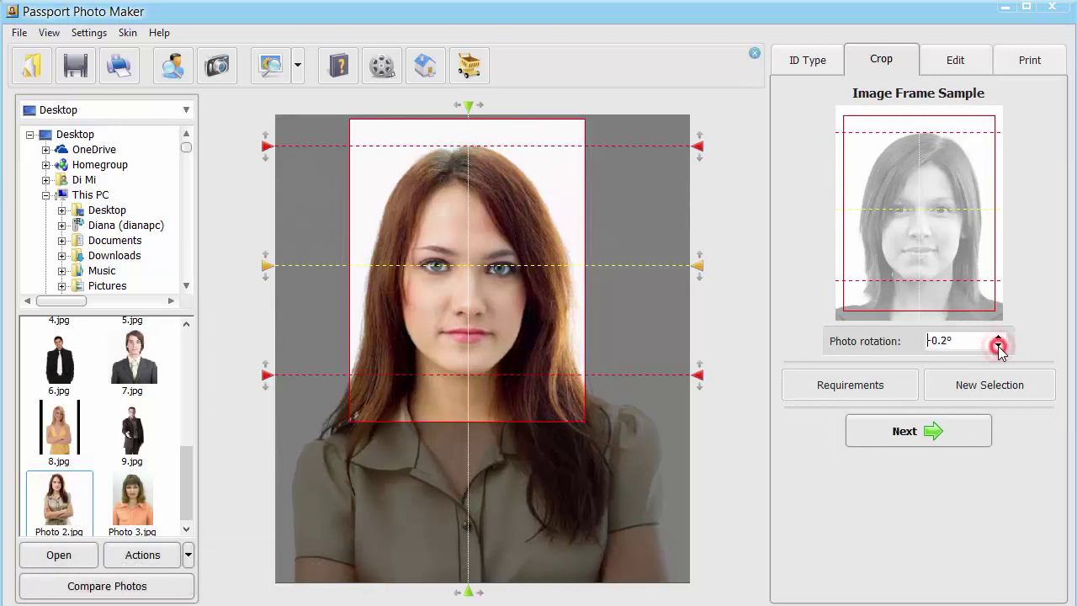
Try raising brightness and contrast in editing, then reset and cancel to keep the defaults.
left_click(972, 441)
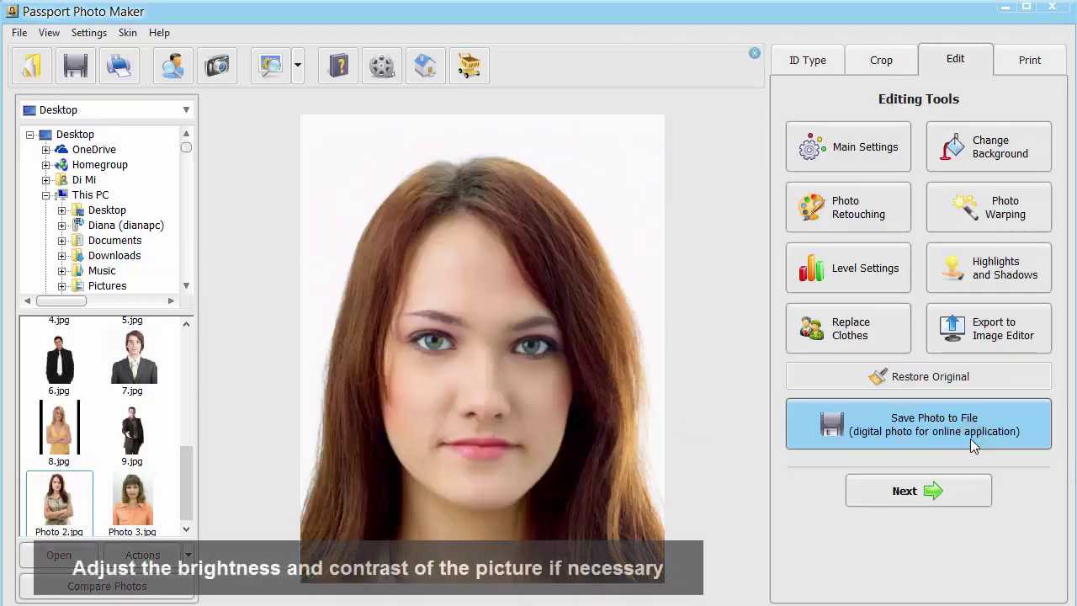
left_click(879, 172)
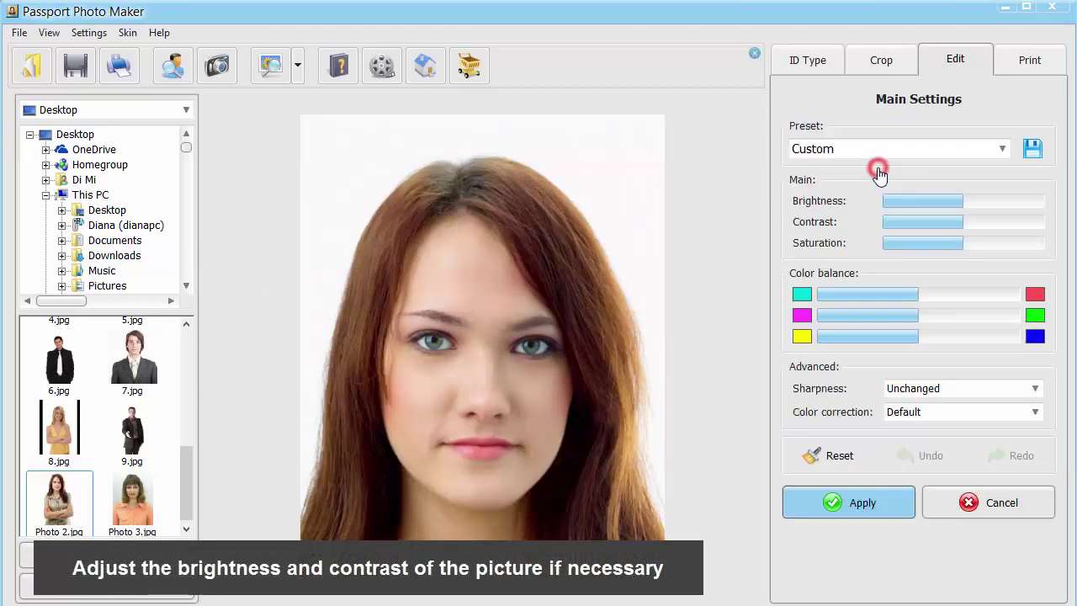
left_click(1011, 202)
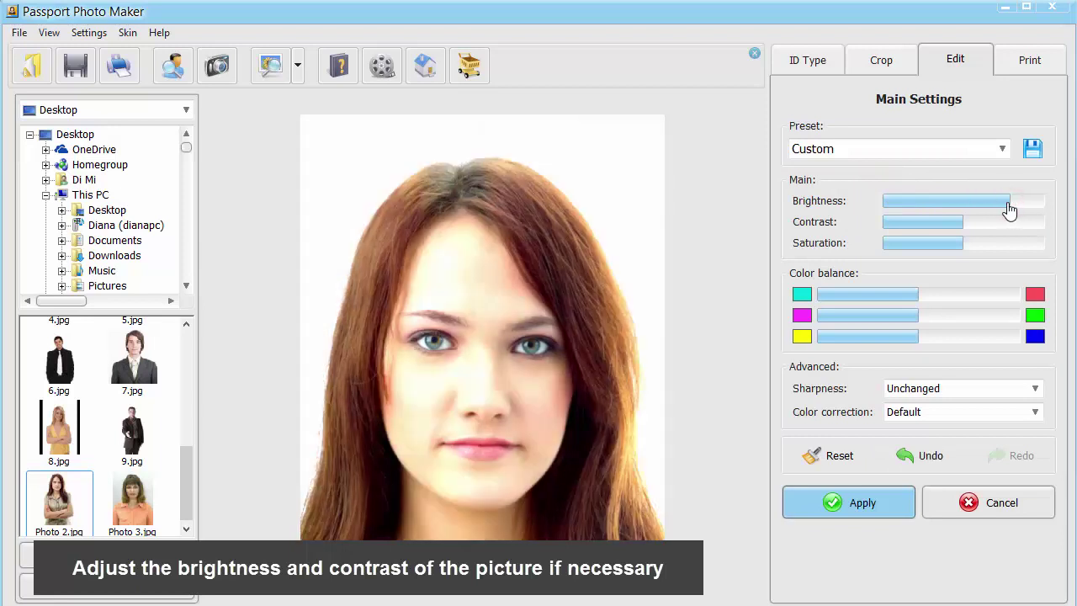
left_click(1003, 222)
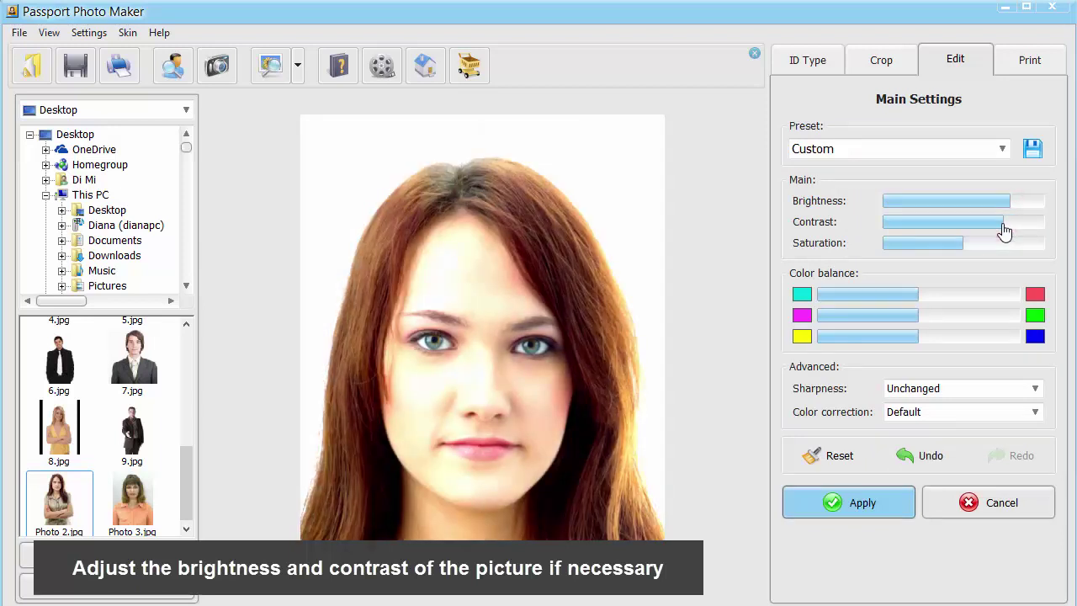
left_click(853, 466)
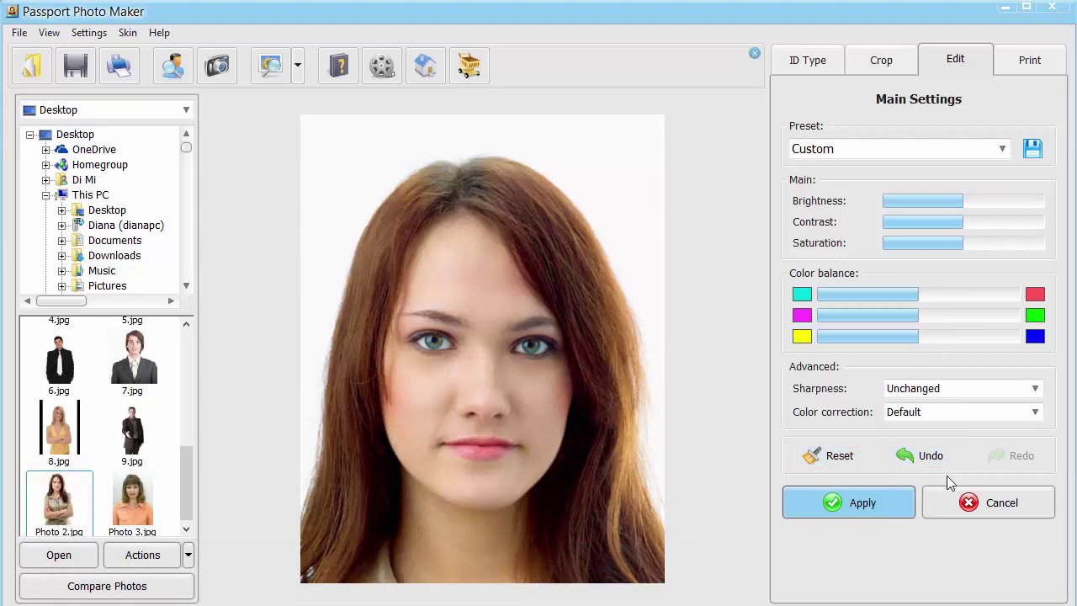
left_click(1031, 504)
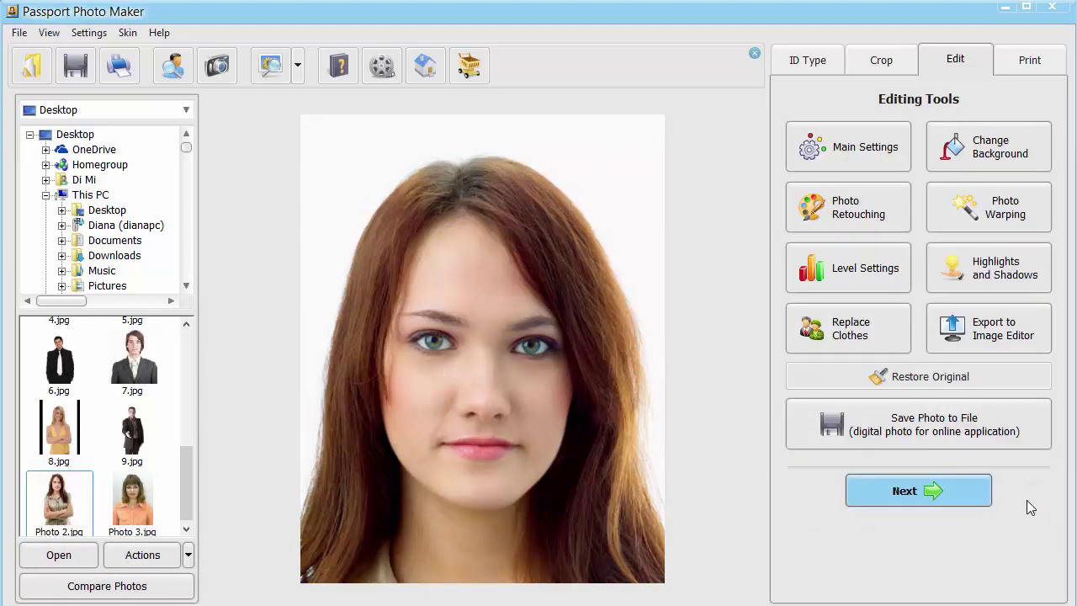
left_click(967, 180)
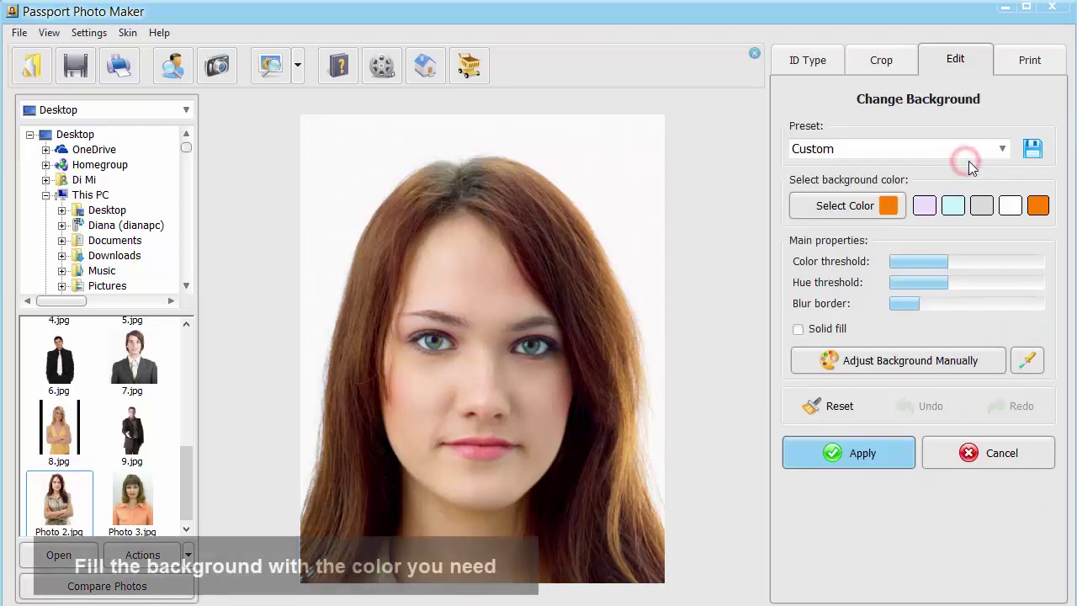
left_click(956, 208)
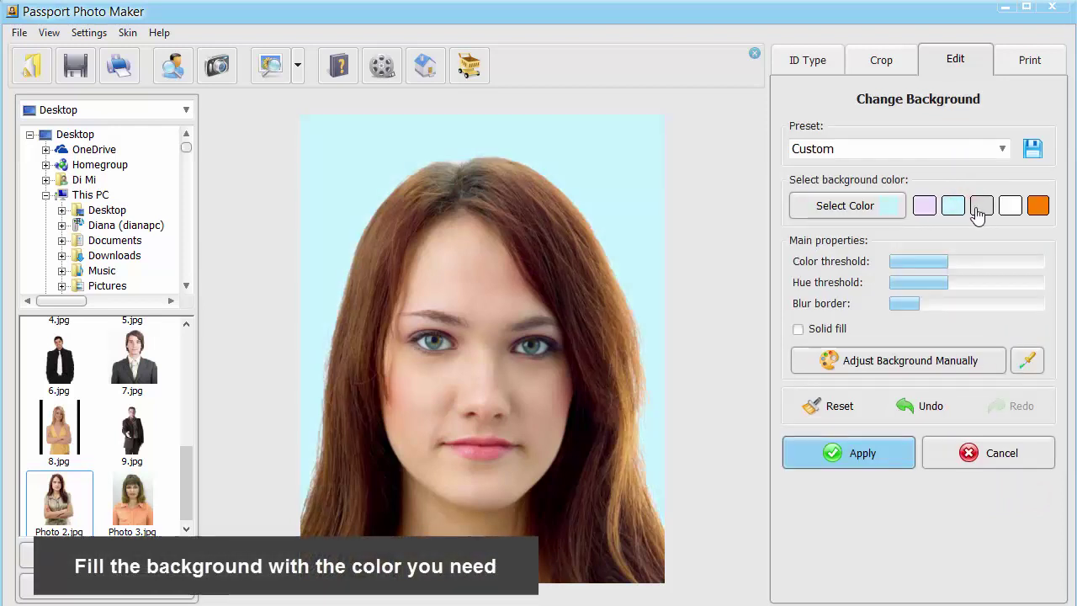
left_click(981, 208)
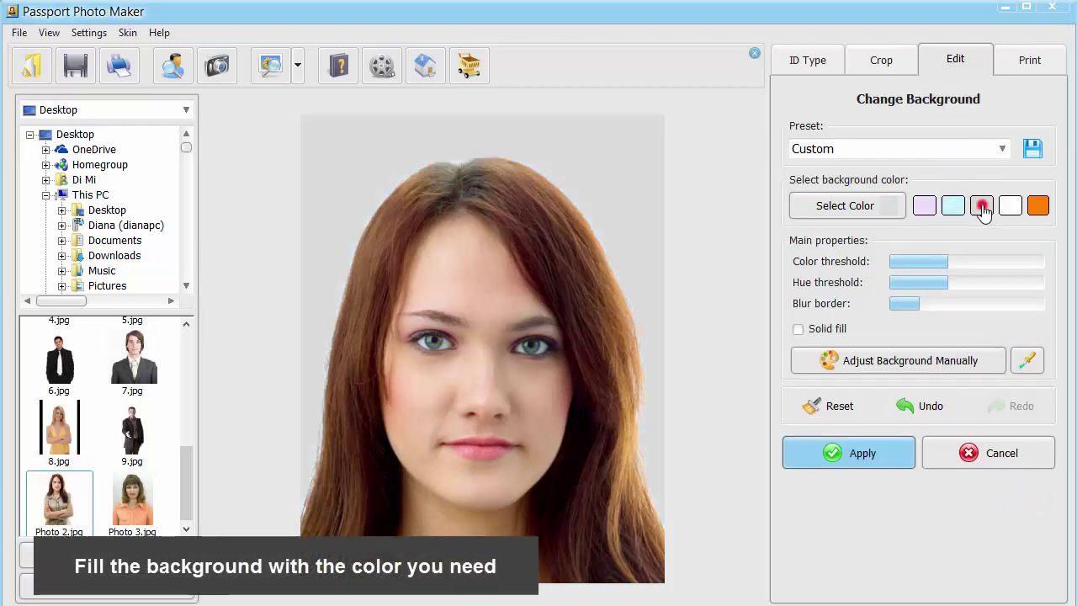
left_click(1041, 214)
left_click(976, 460)
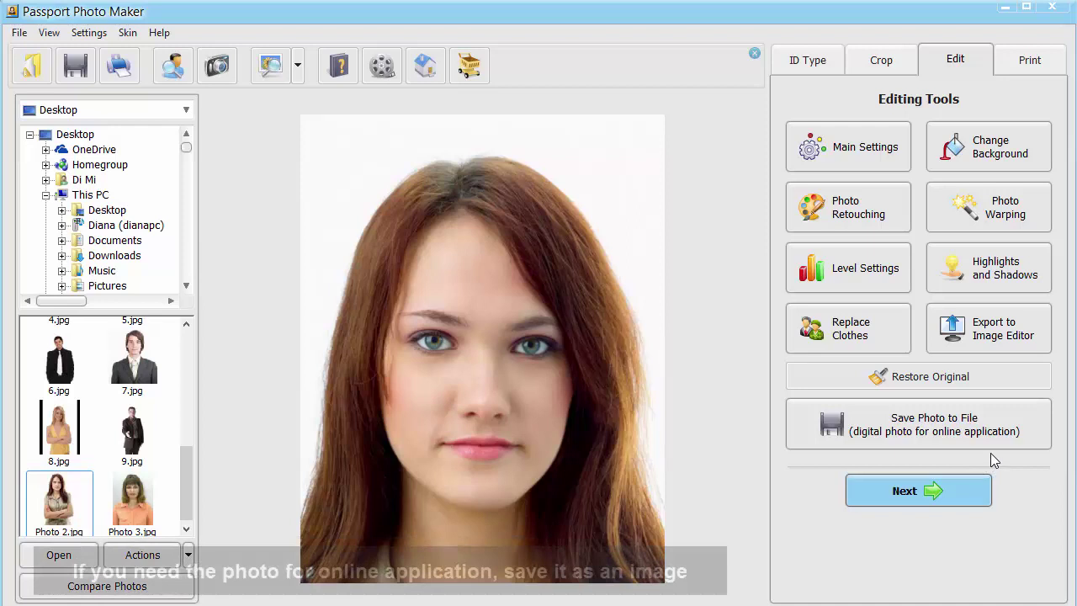
Set save options to From ID type at 150 dpi, giving a 207×266 pixel JPEG.
left_click(995, 448)
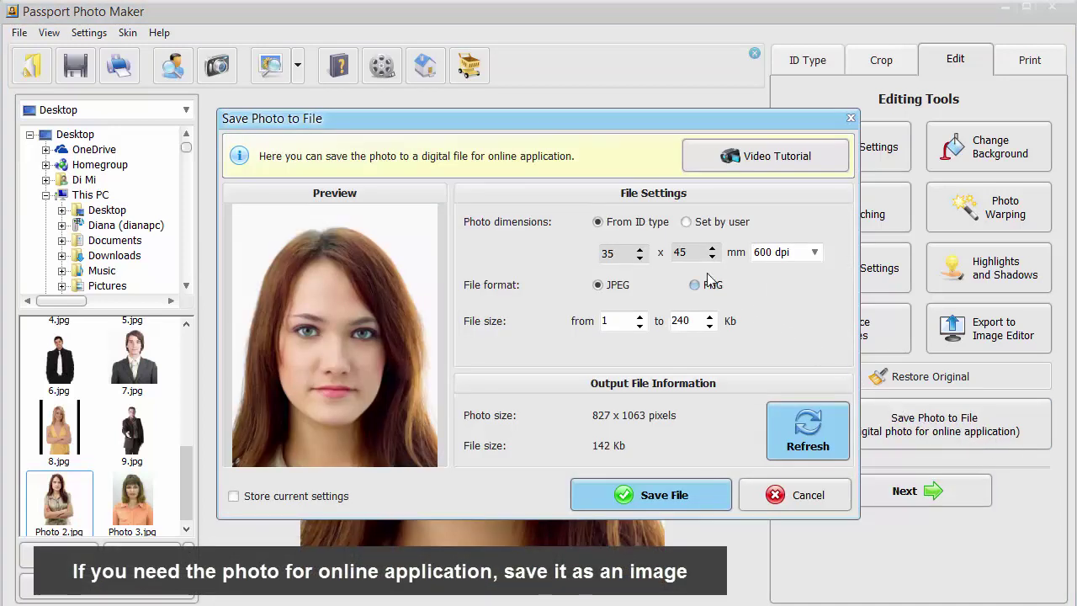
left_click(687, 223)
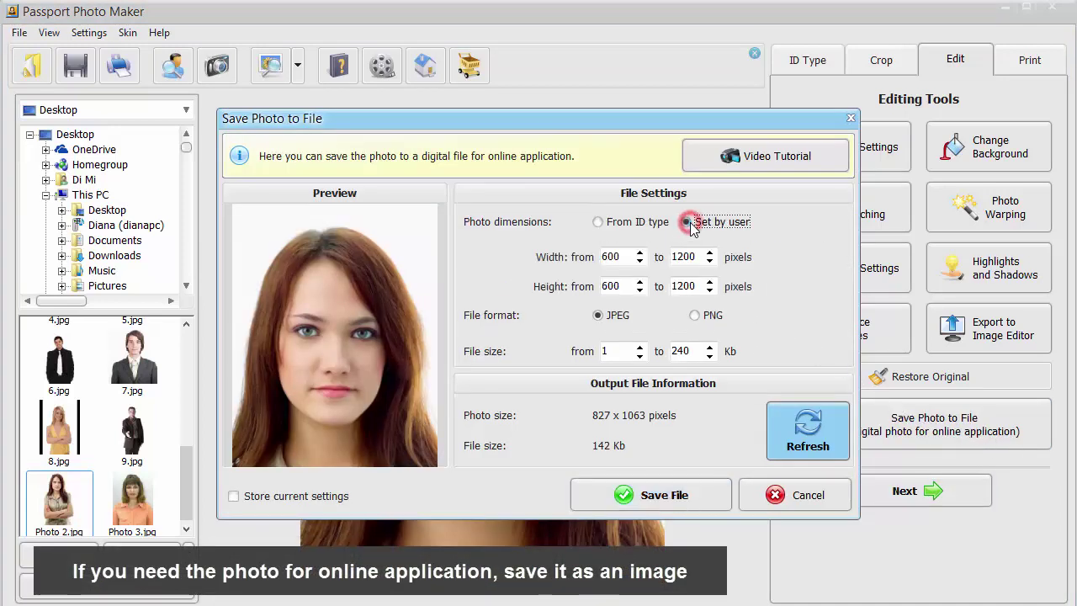
left_click(634, 225)
left_click(814, 252)
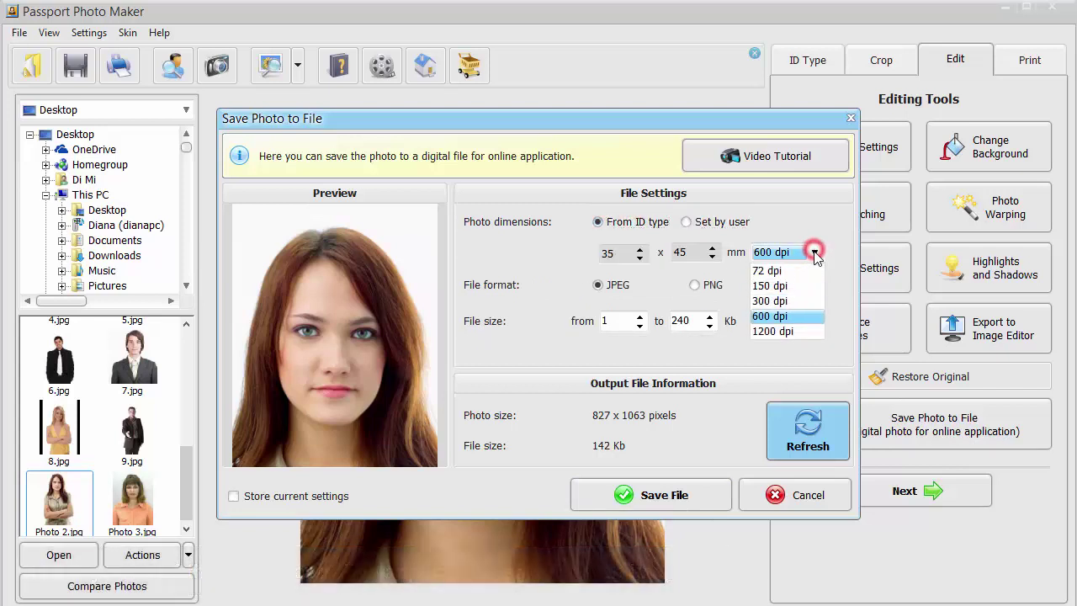
left_click(812, 288)
left_click(802, 428)
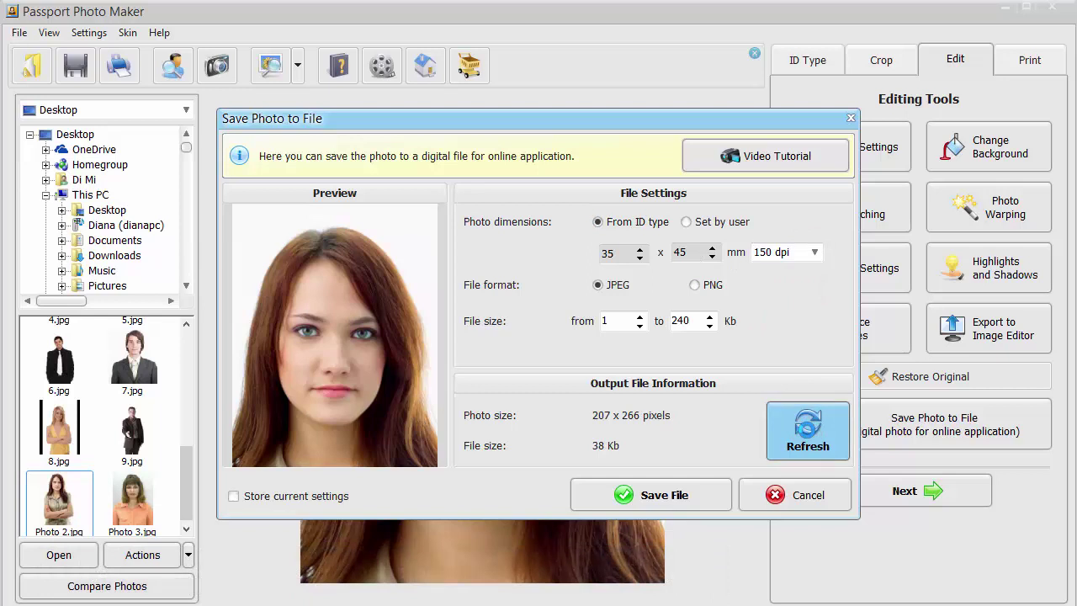
Save the JPEG, then lay the print sheet on 3.5×4.5 inch paper and adjust photo spacing.
left_click(808, 495)
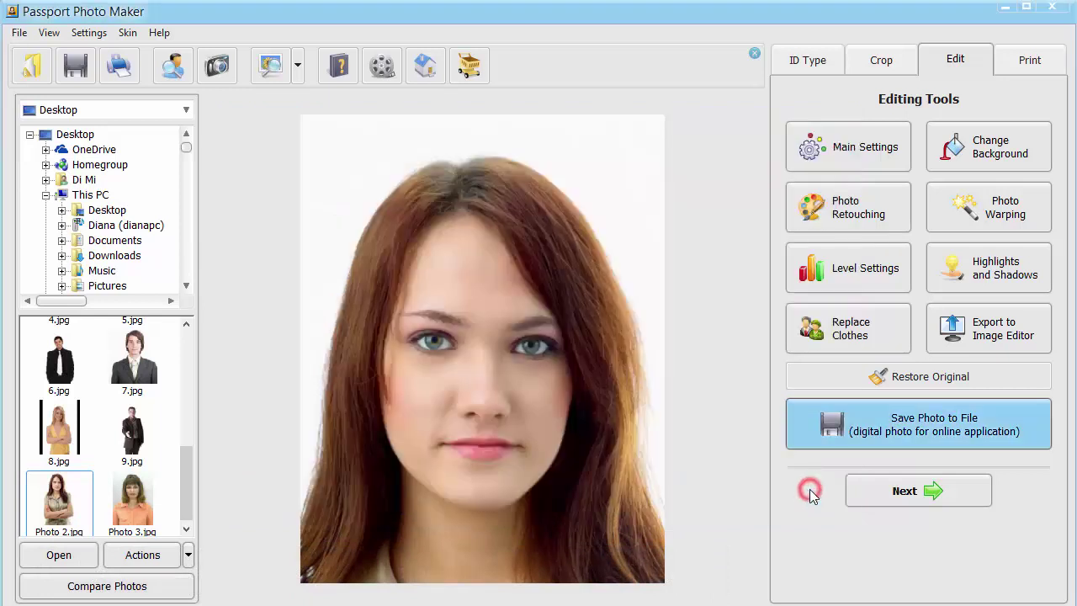
left_click(884, 491)
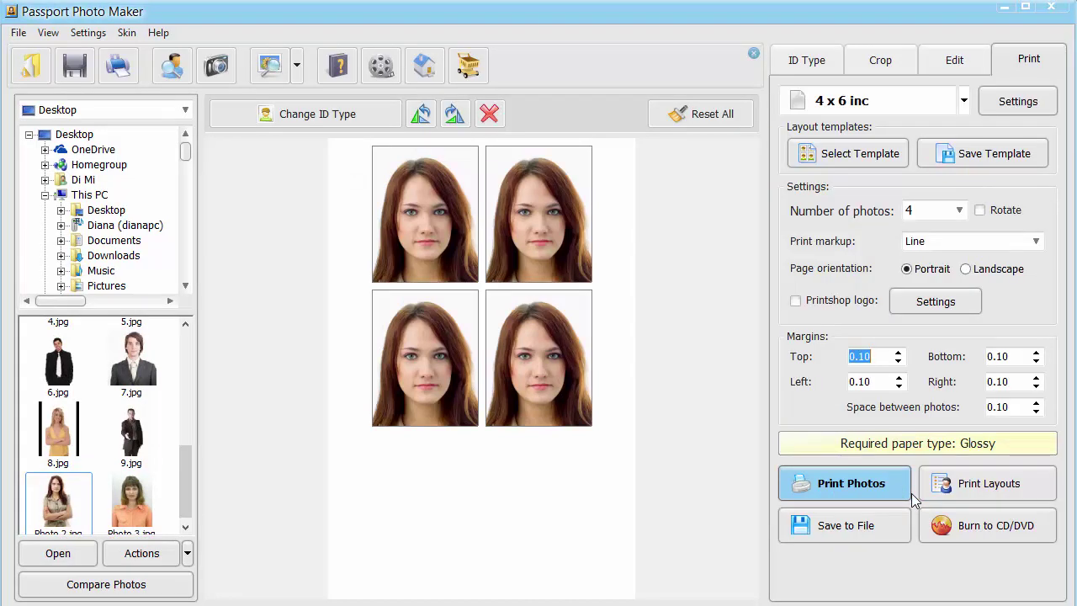
left_click(963, 100)
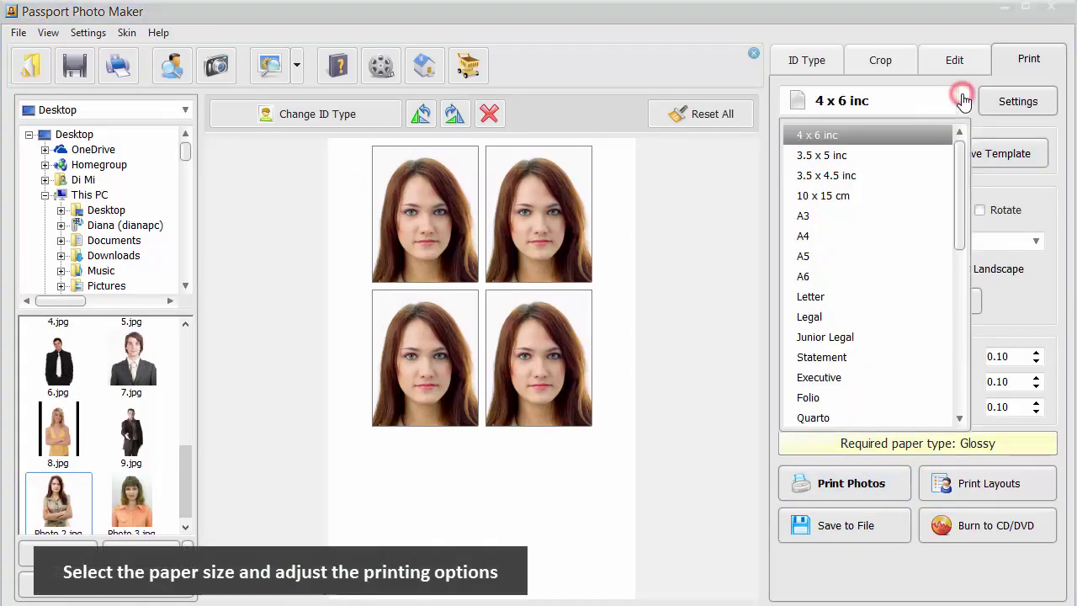
left_click(940, 174)
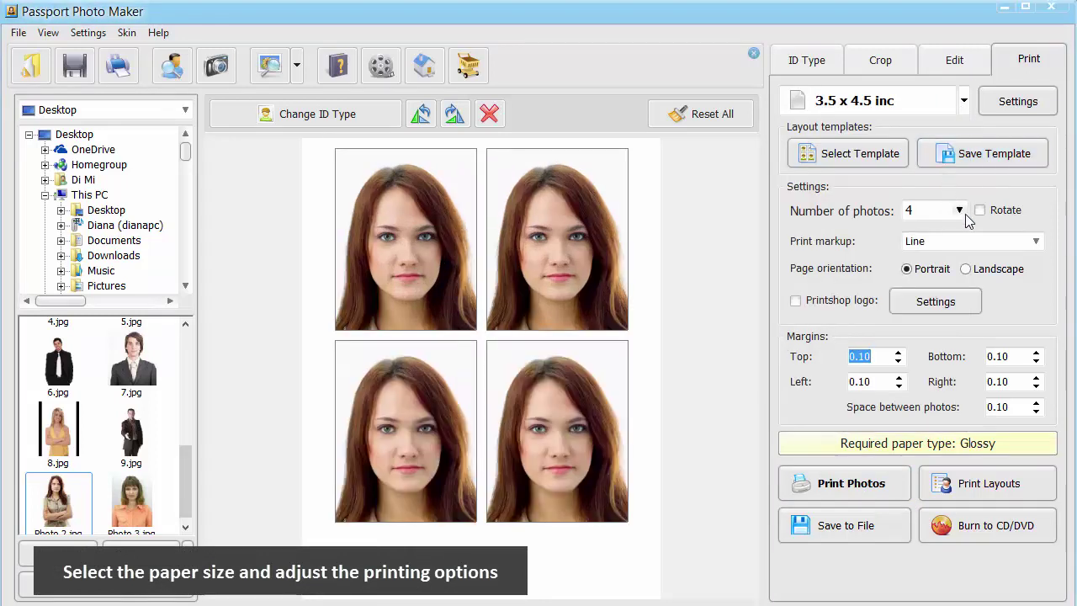
left_click(1010, 408)
type("0")
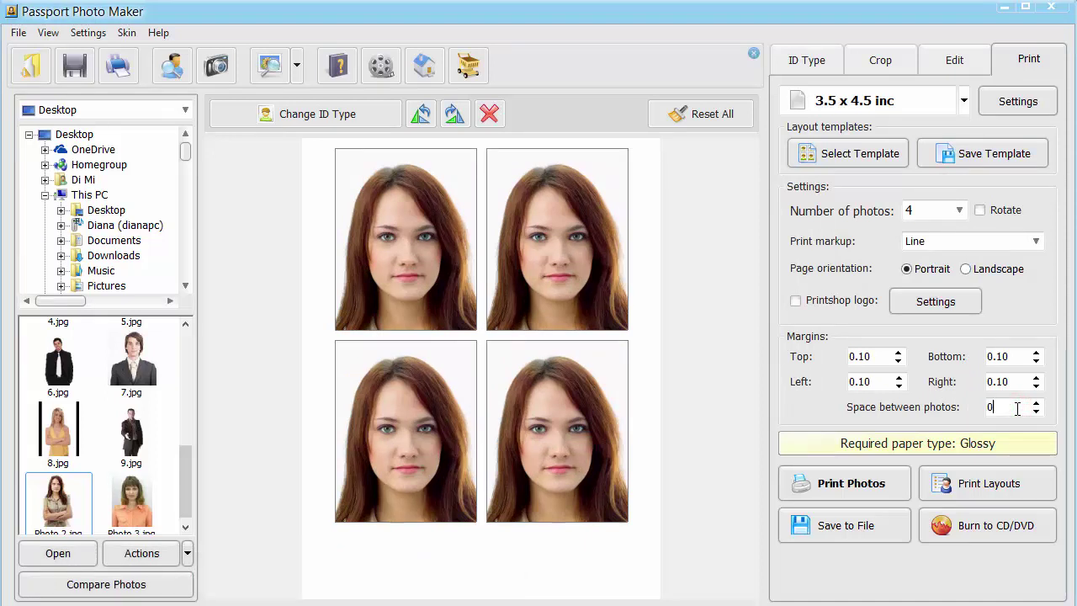
type(".00")
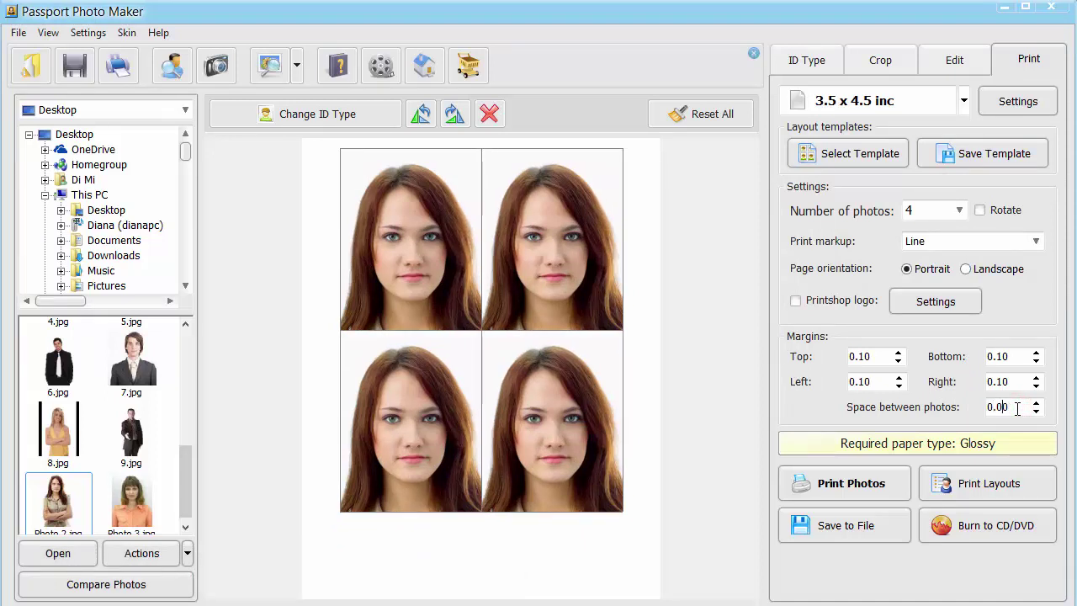
type("10")
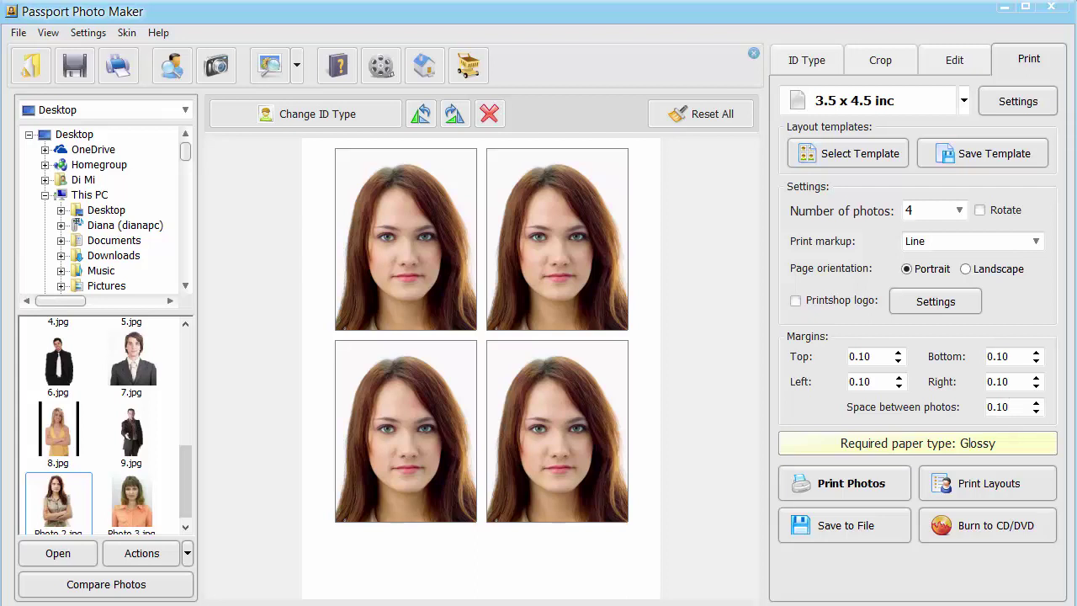
Apply the '2 passport photos' layout template and toggle the print shop logo.
left_click(857, 159)
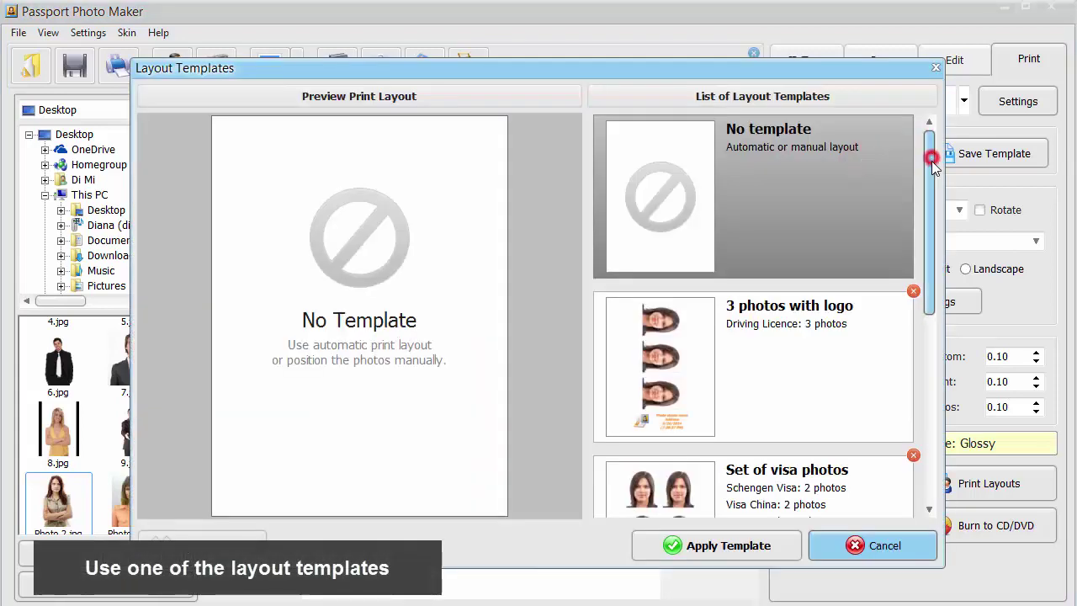
left_click_drag(931, 158, 933, 211)
left_click_drag(933, 253, 938, 277)
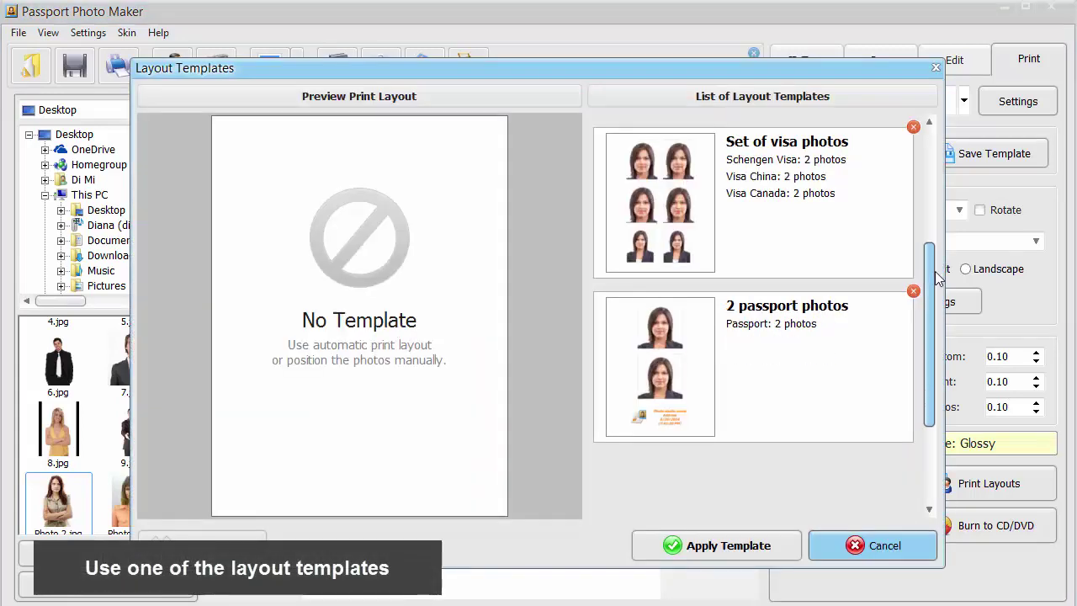
left_click(895, 347)
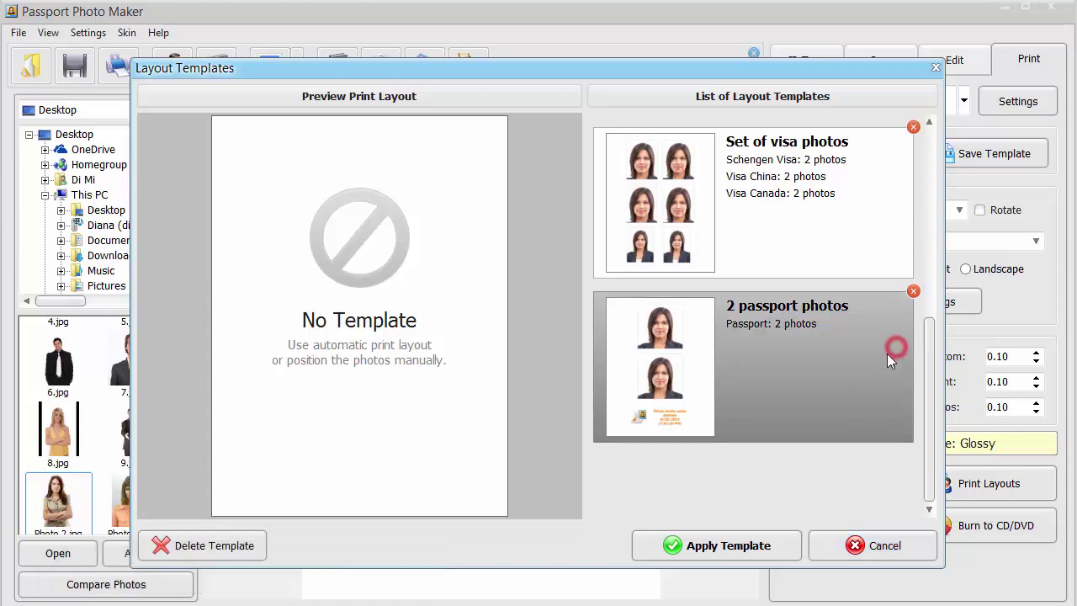
left_click(778, 554)
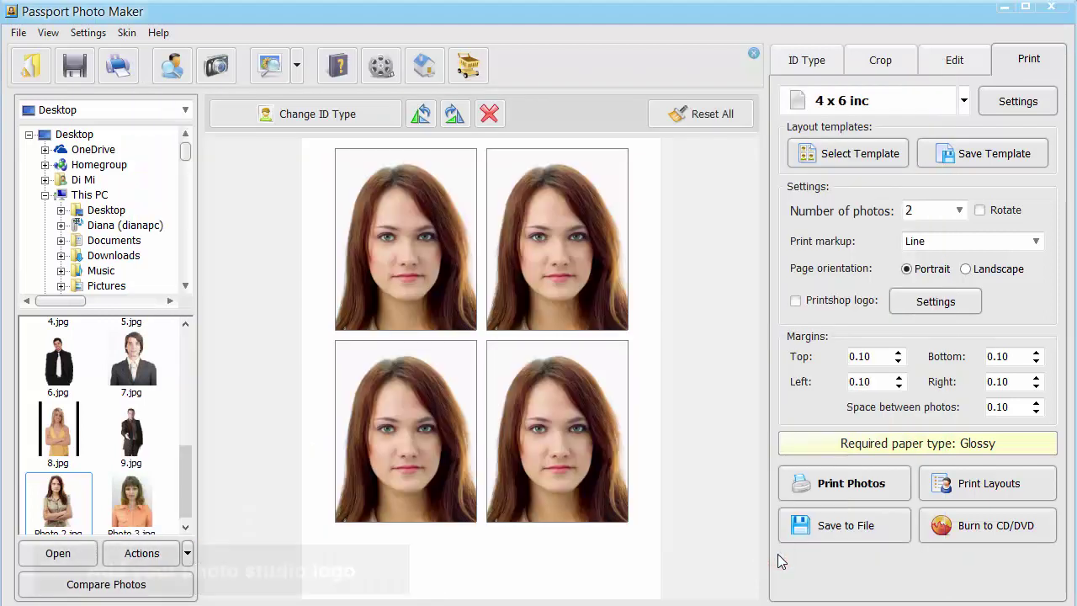
left_click(795, 303)
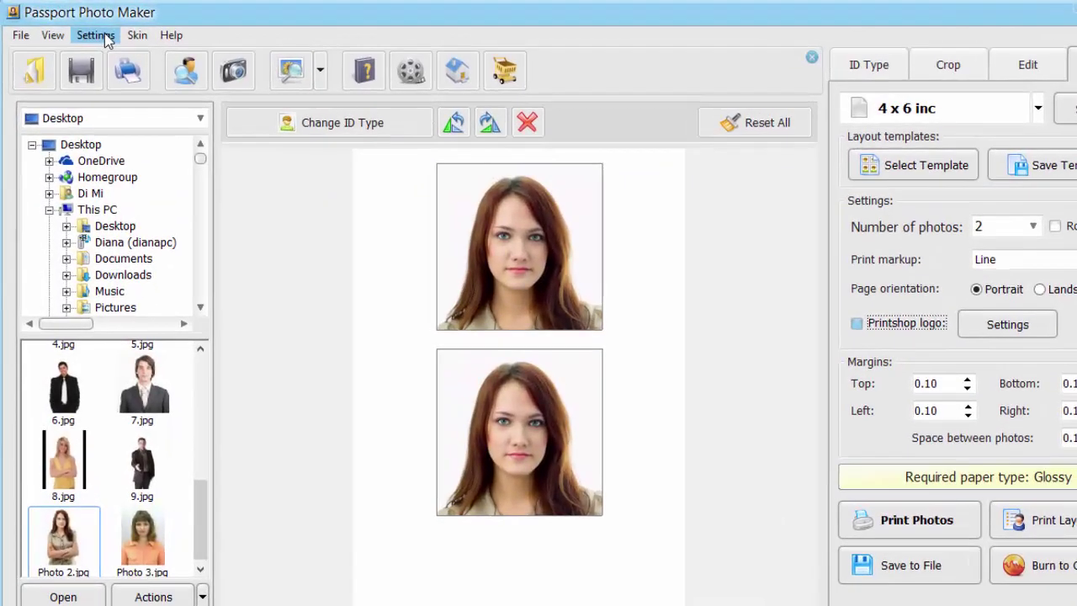
left_click(96, 35)
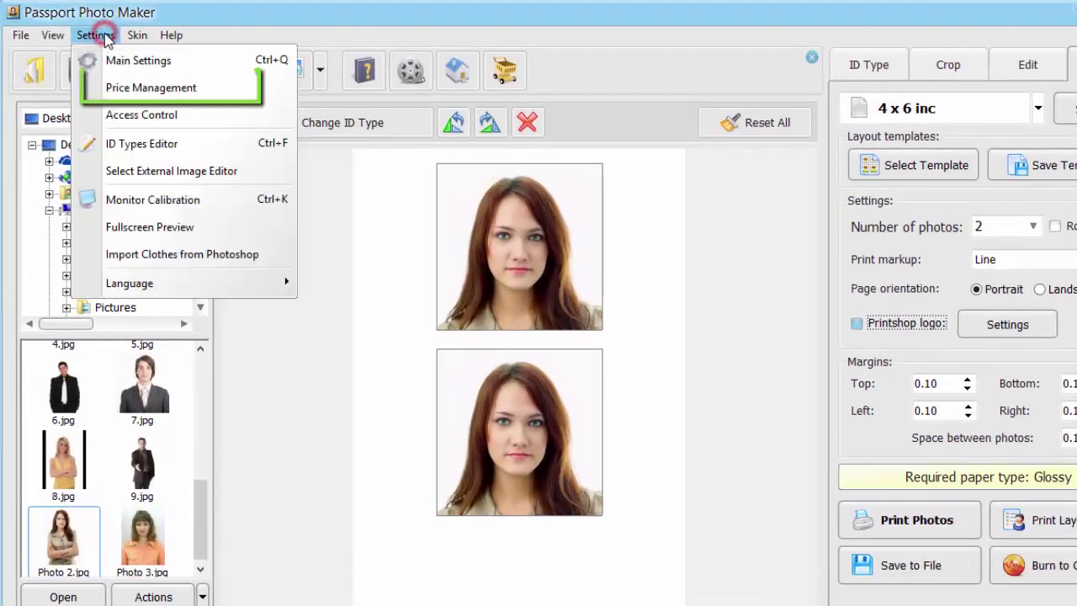
left_click(202, 90)
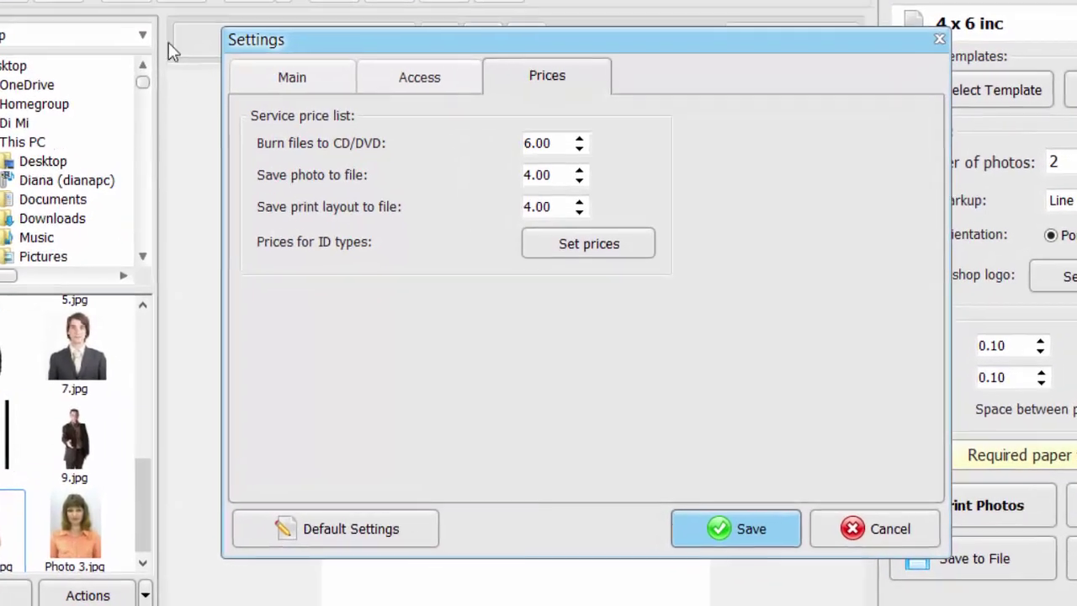
left_click(580, 131)
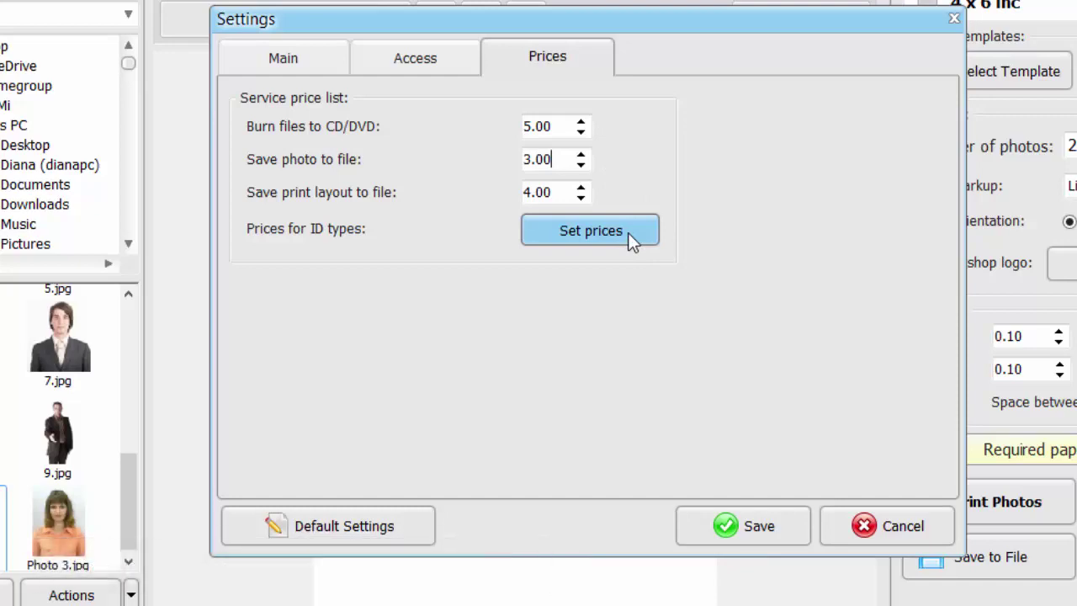
key("shift+Tab")
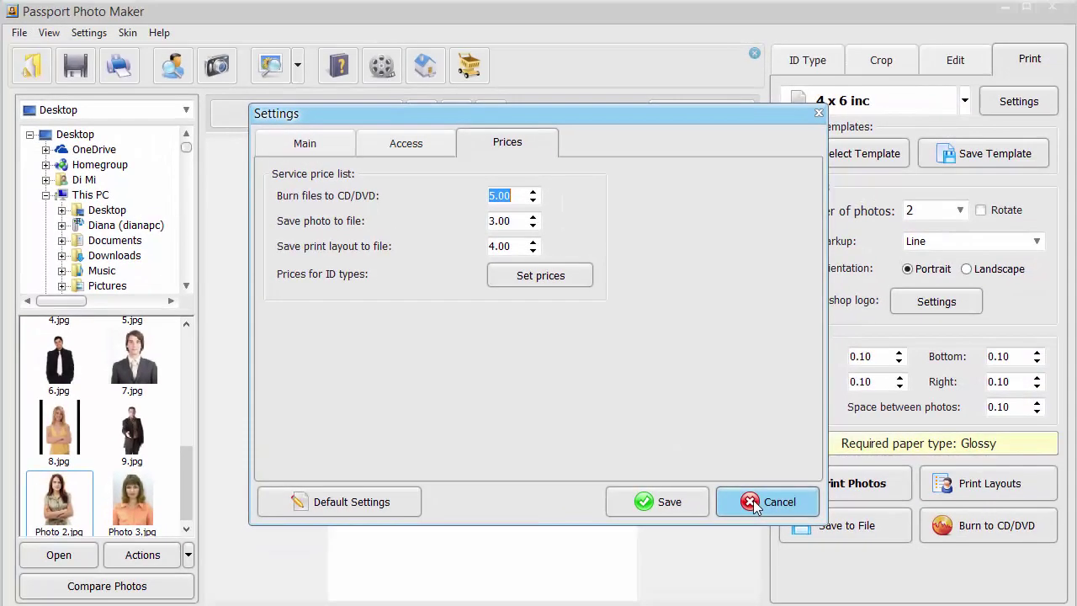
left_click(714, 509)
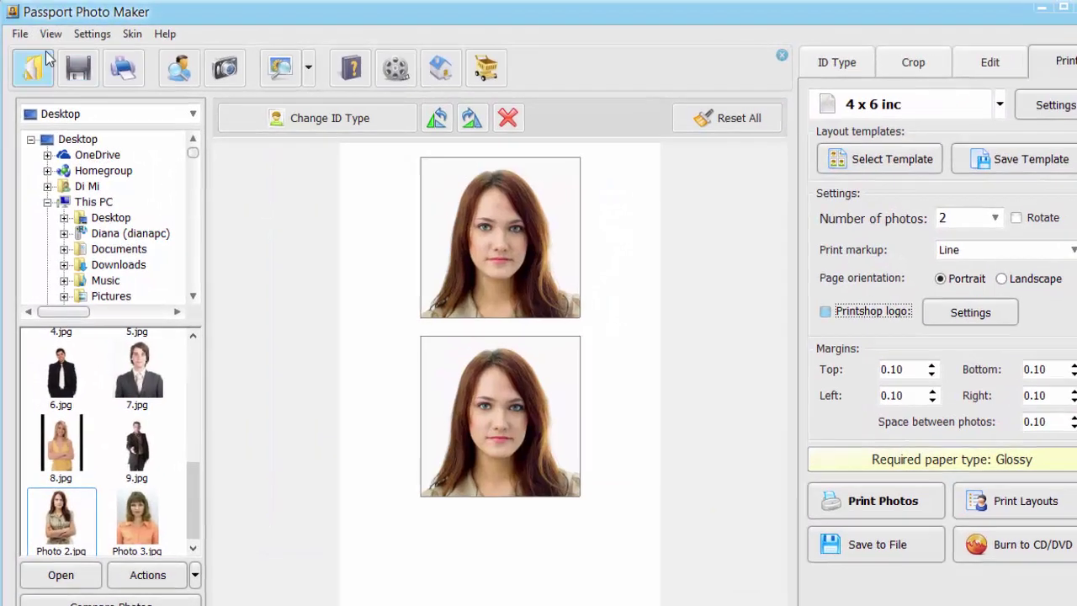
Open Order Statistics from the File menu, scroll the orders table, and view the orders chart before returning.
left_click(27, 35)
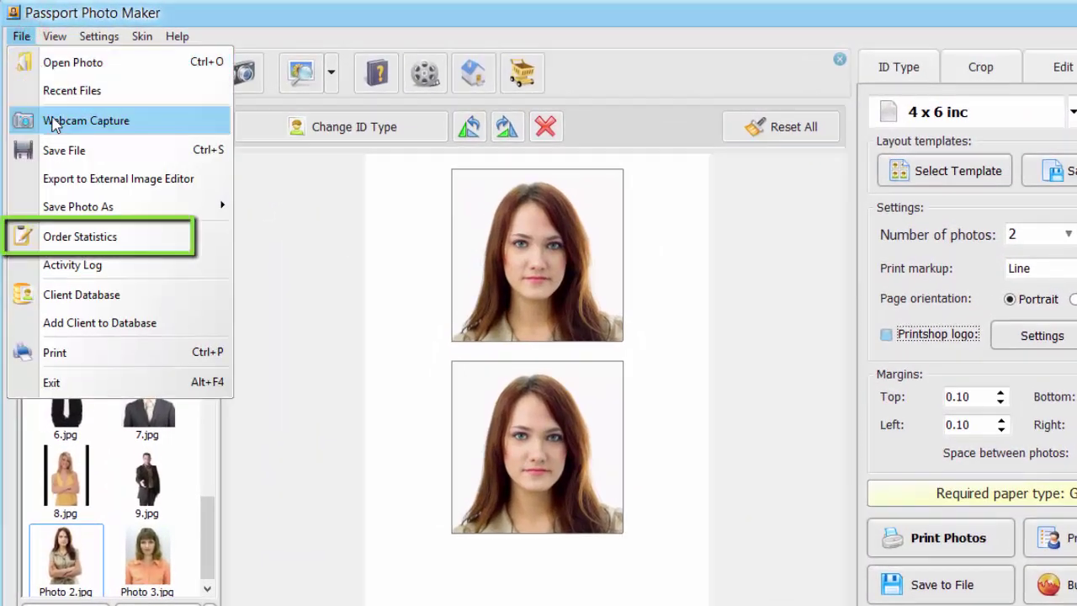
left_click(110, 236)
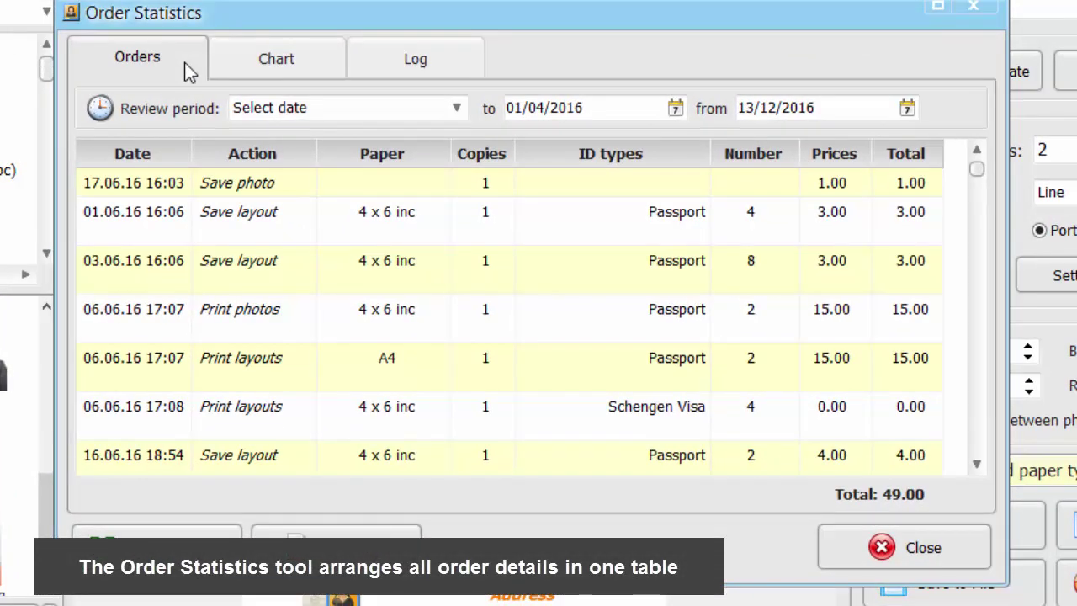
left_click(974, 466)
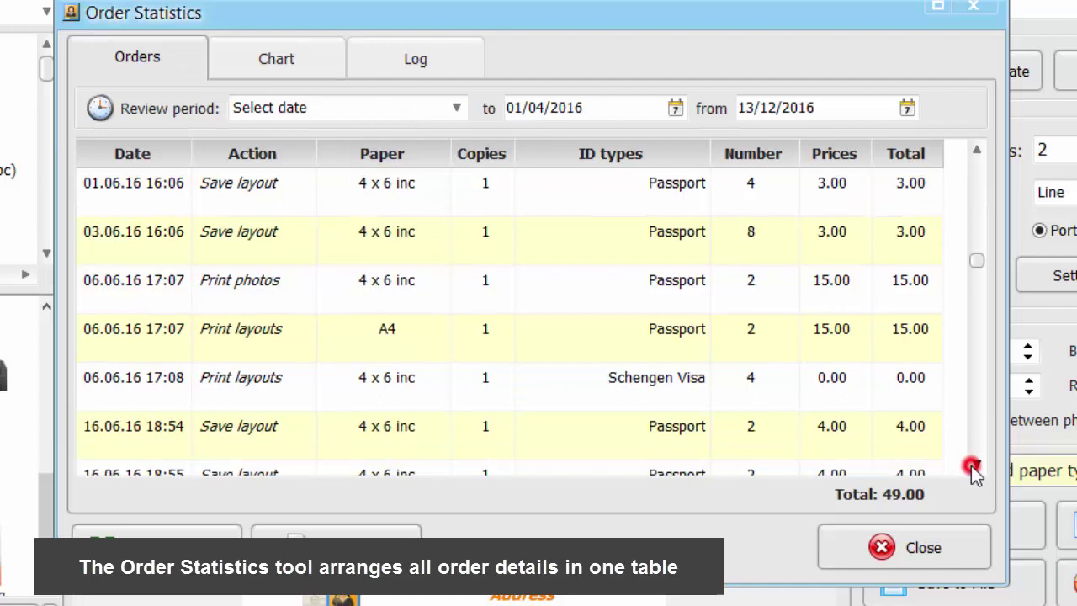
left_click(975, 466)
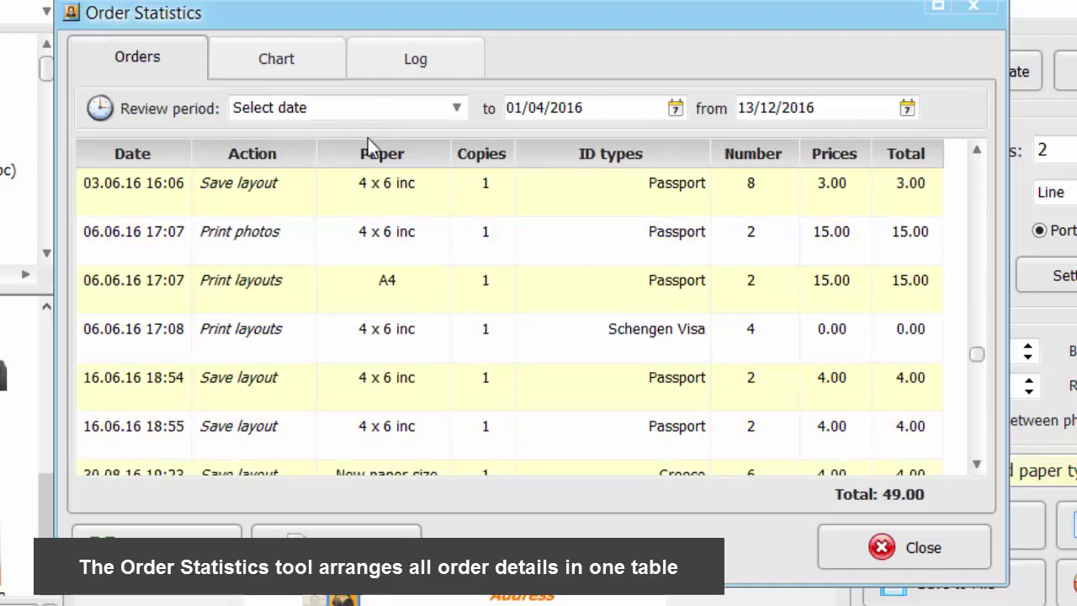
left_click(316, 68)
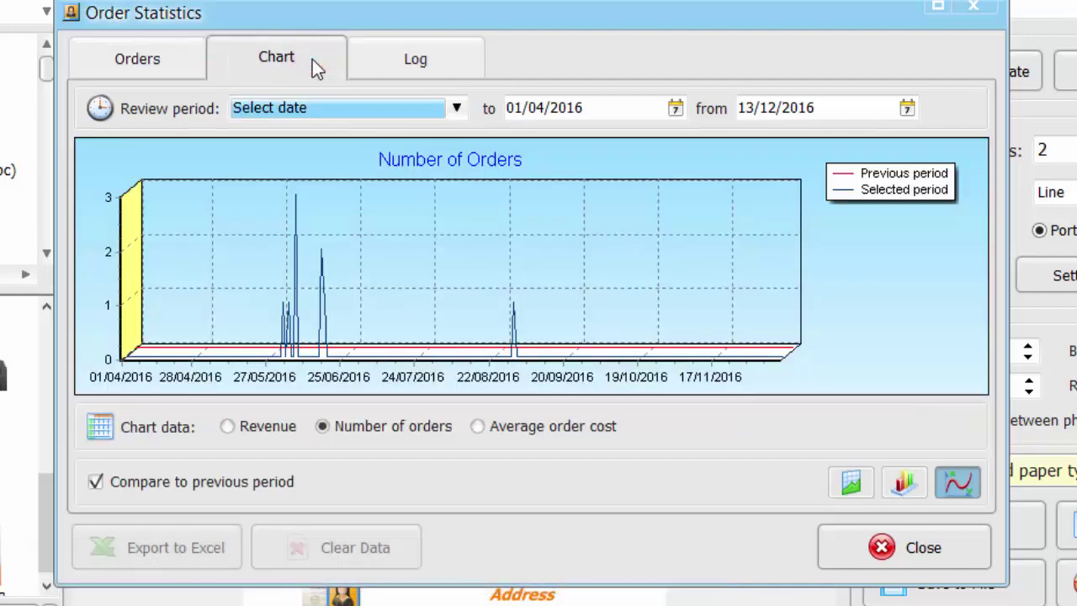
left_click(187, 65)
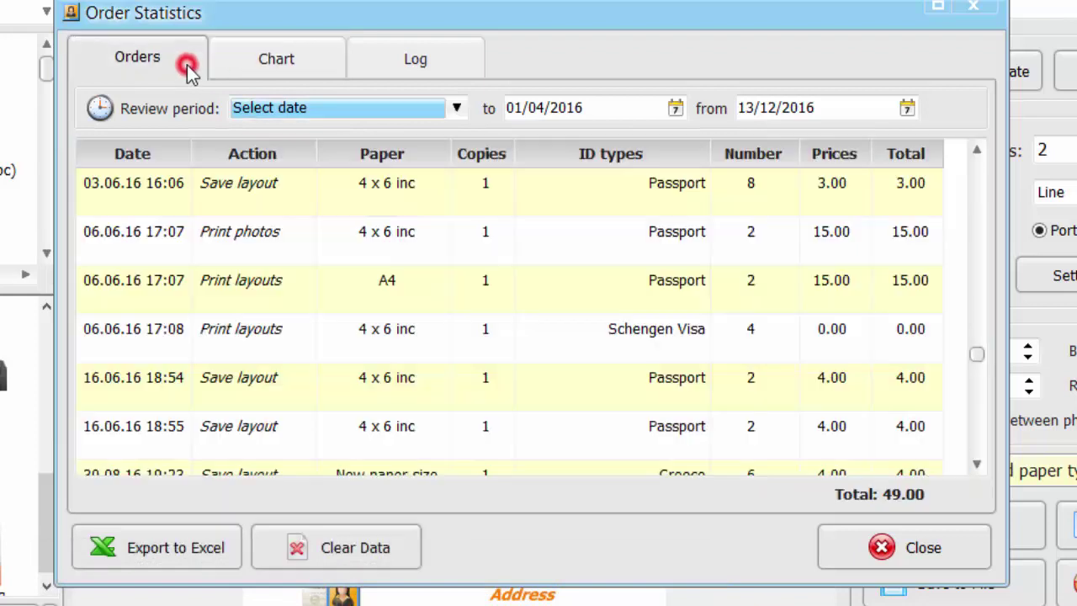